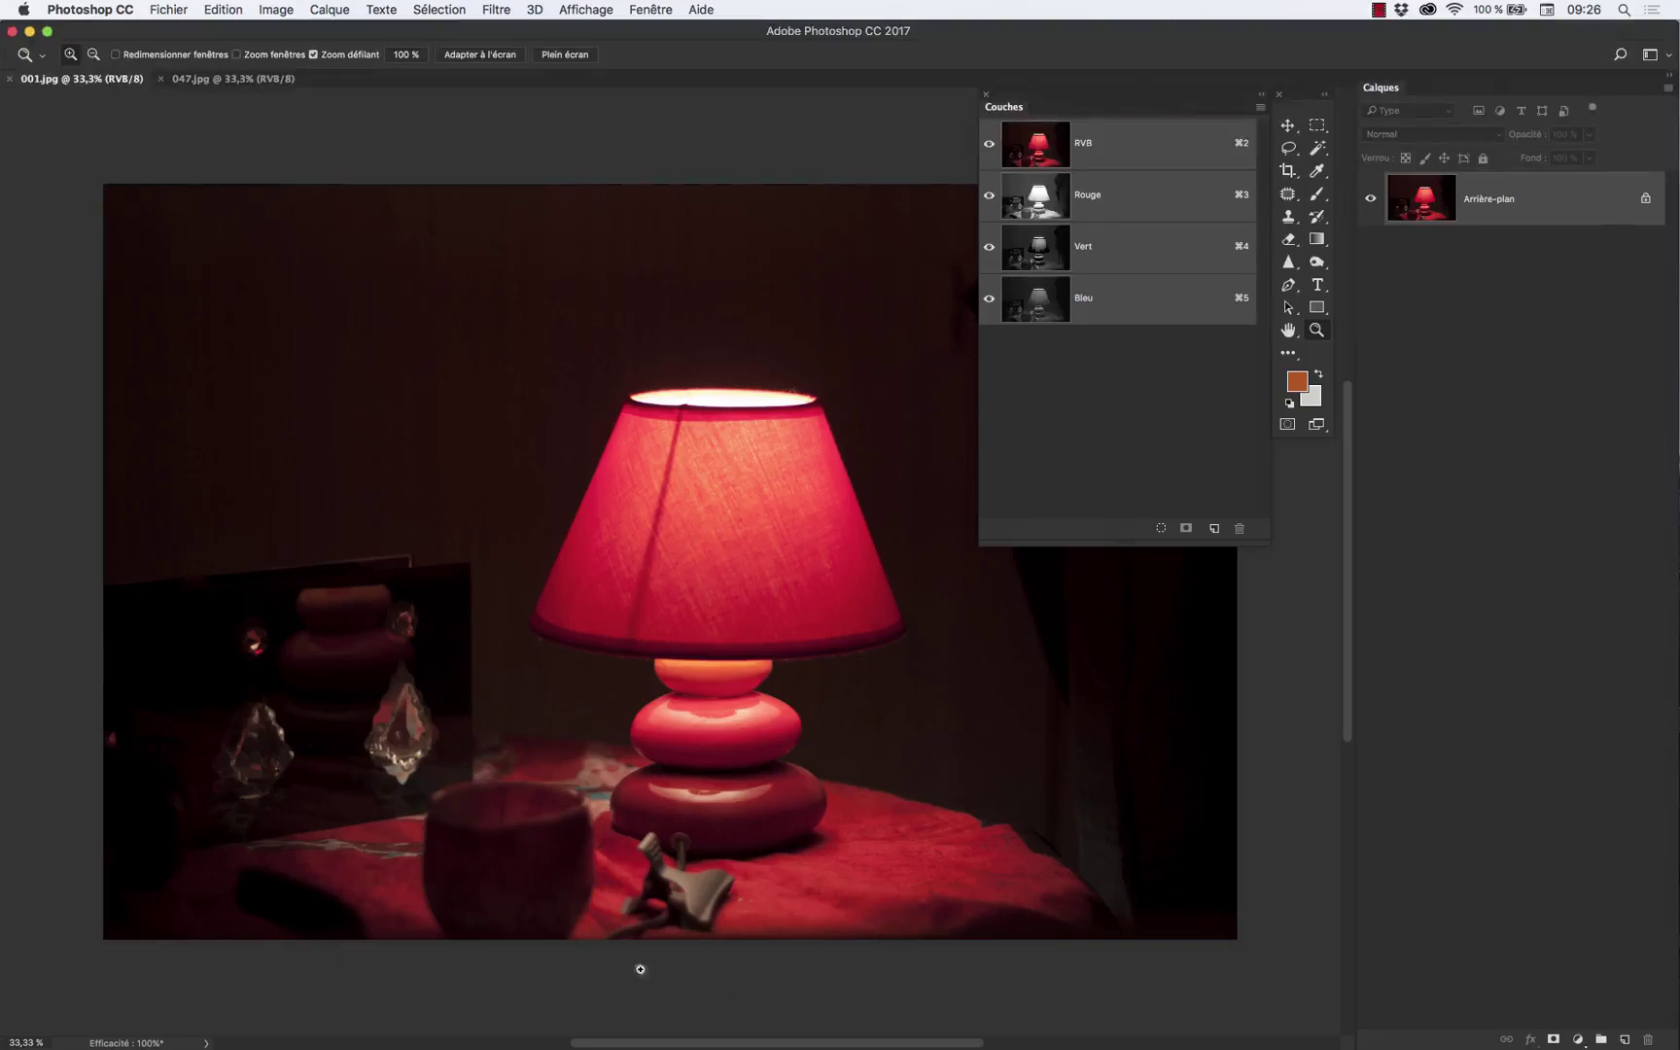
{"action": "left_click", "coordinate": [208, 82]}
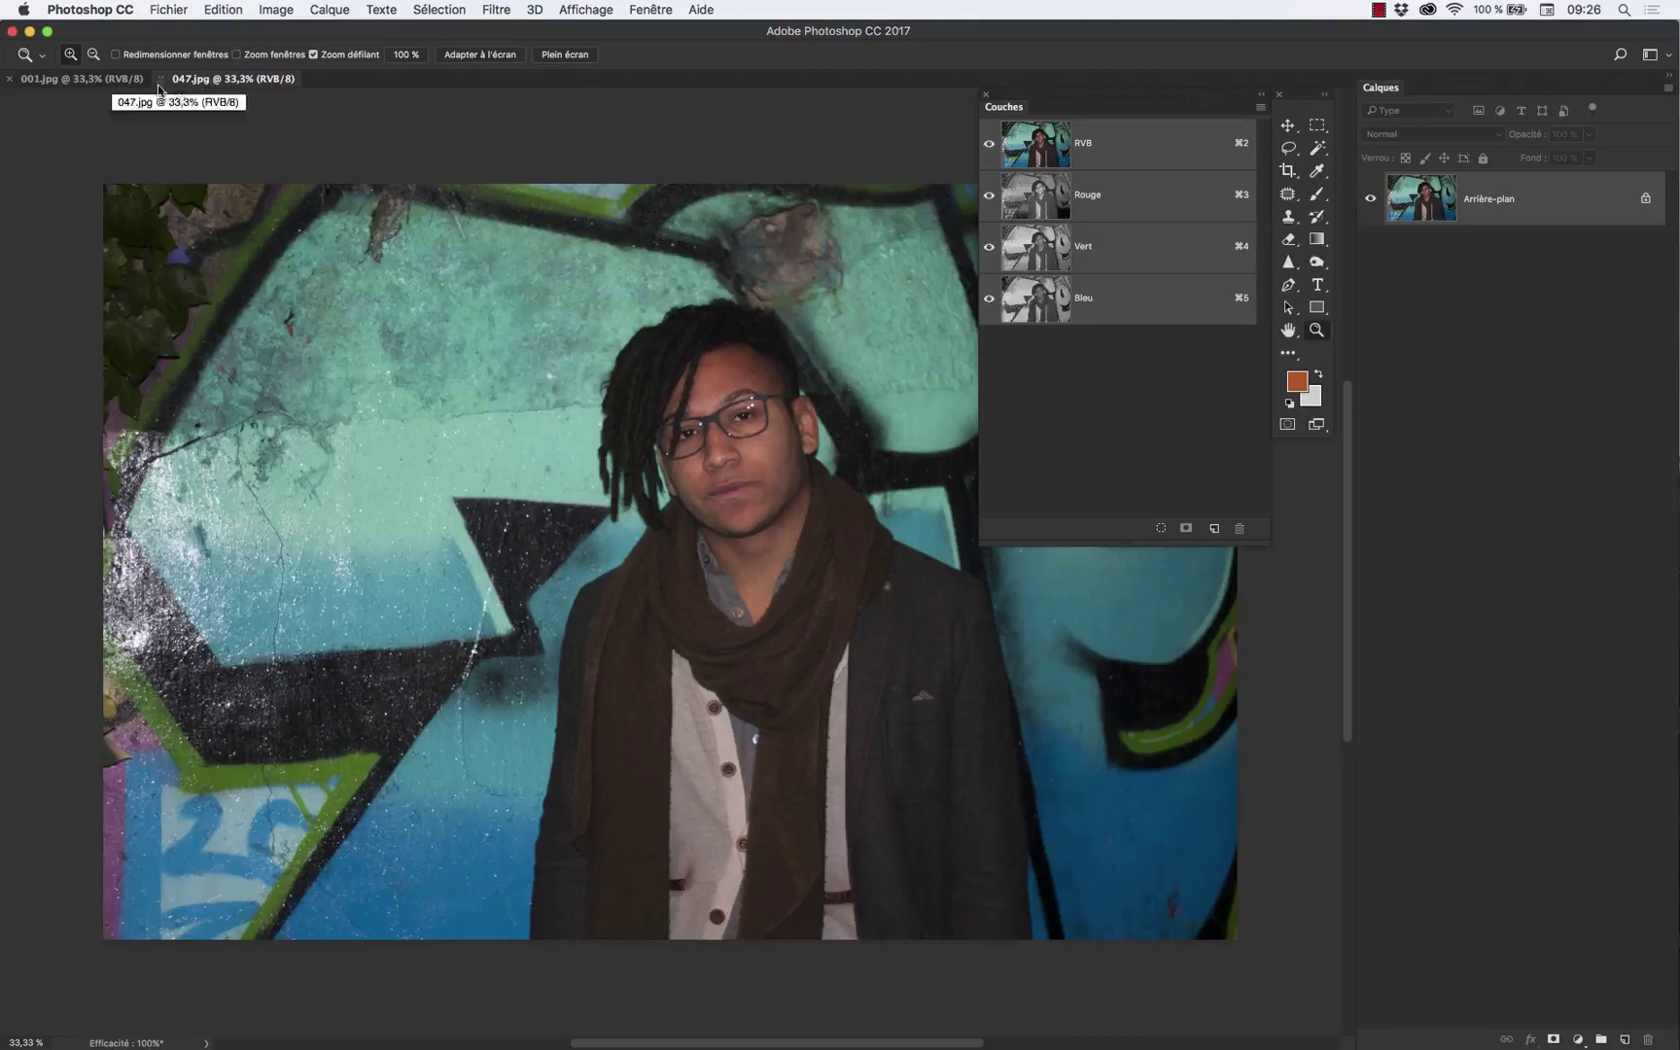
{"action": "left_click", "coordinate": [84, 81]}
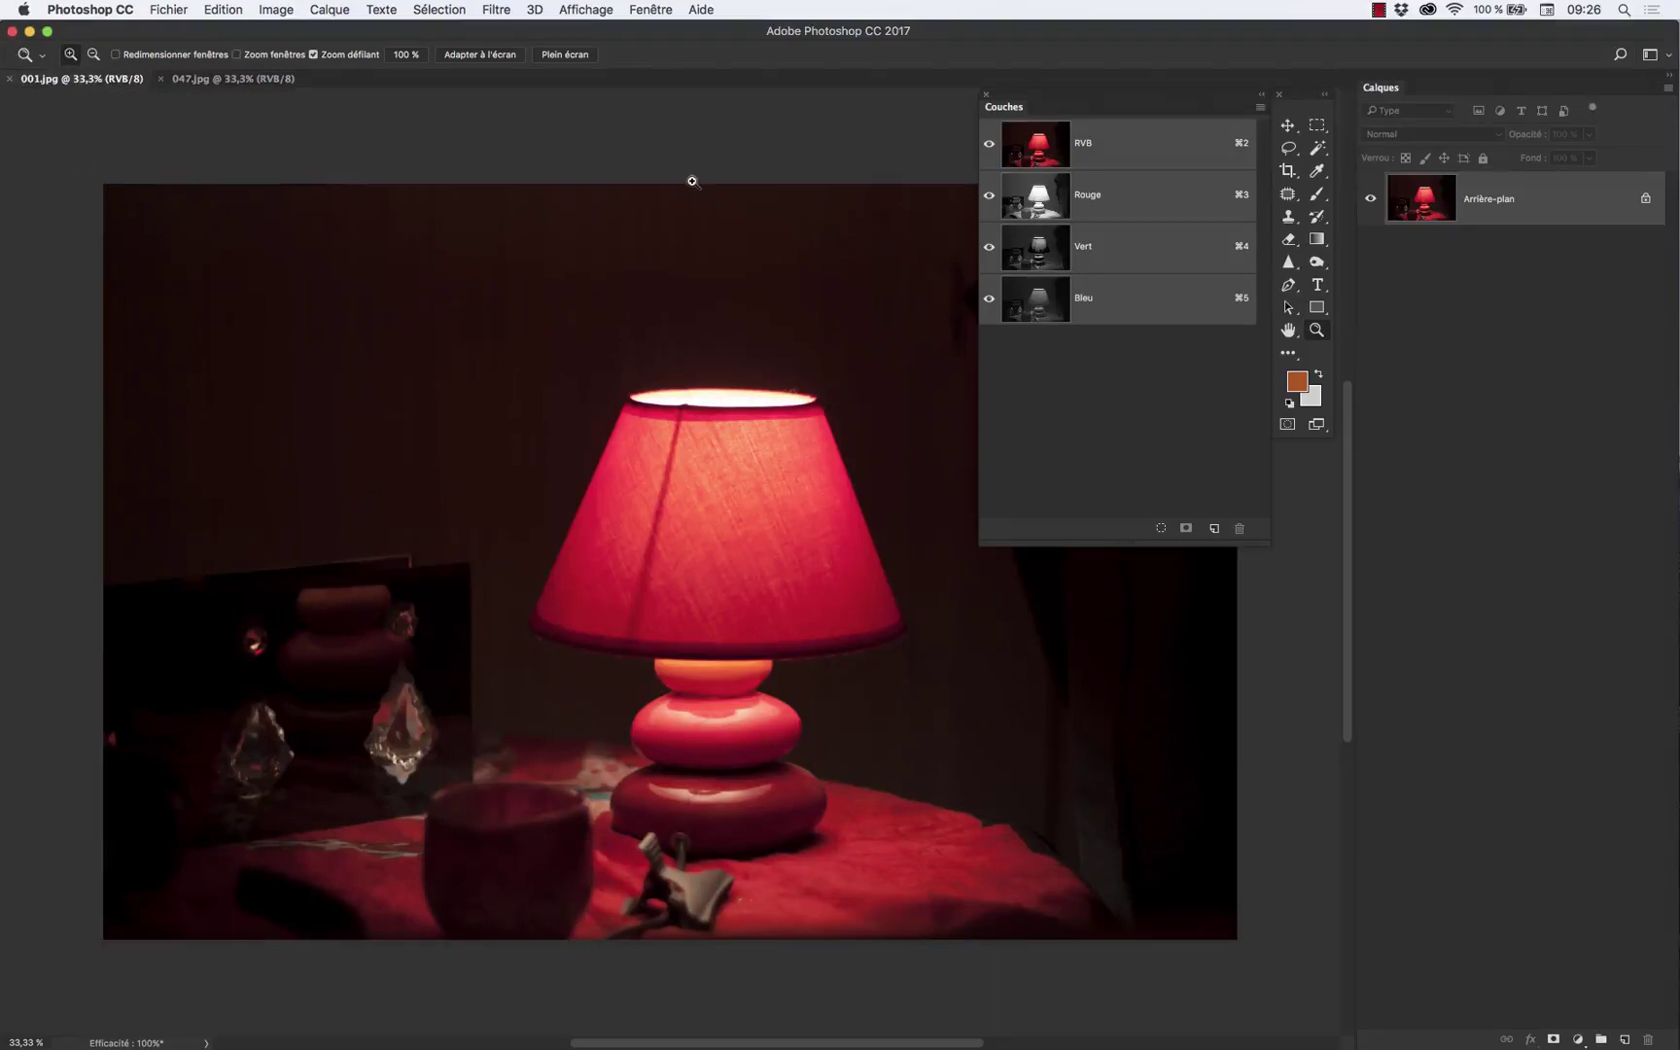
- Scrubby-zoom to 3200% on the lampshade's top rim and pan over the pixel grid
{"action": "left_click_drag", "start_coordinate": [724, 390], "coordinate": [716, 397]}
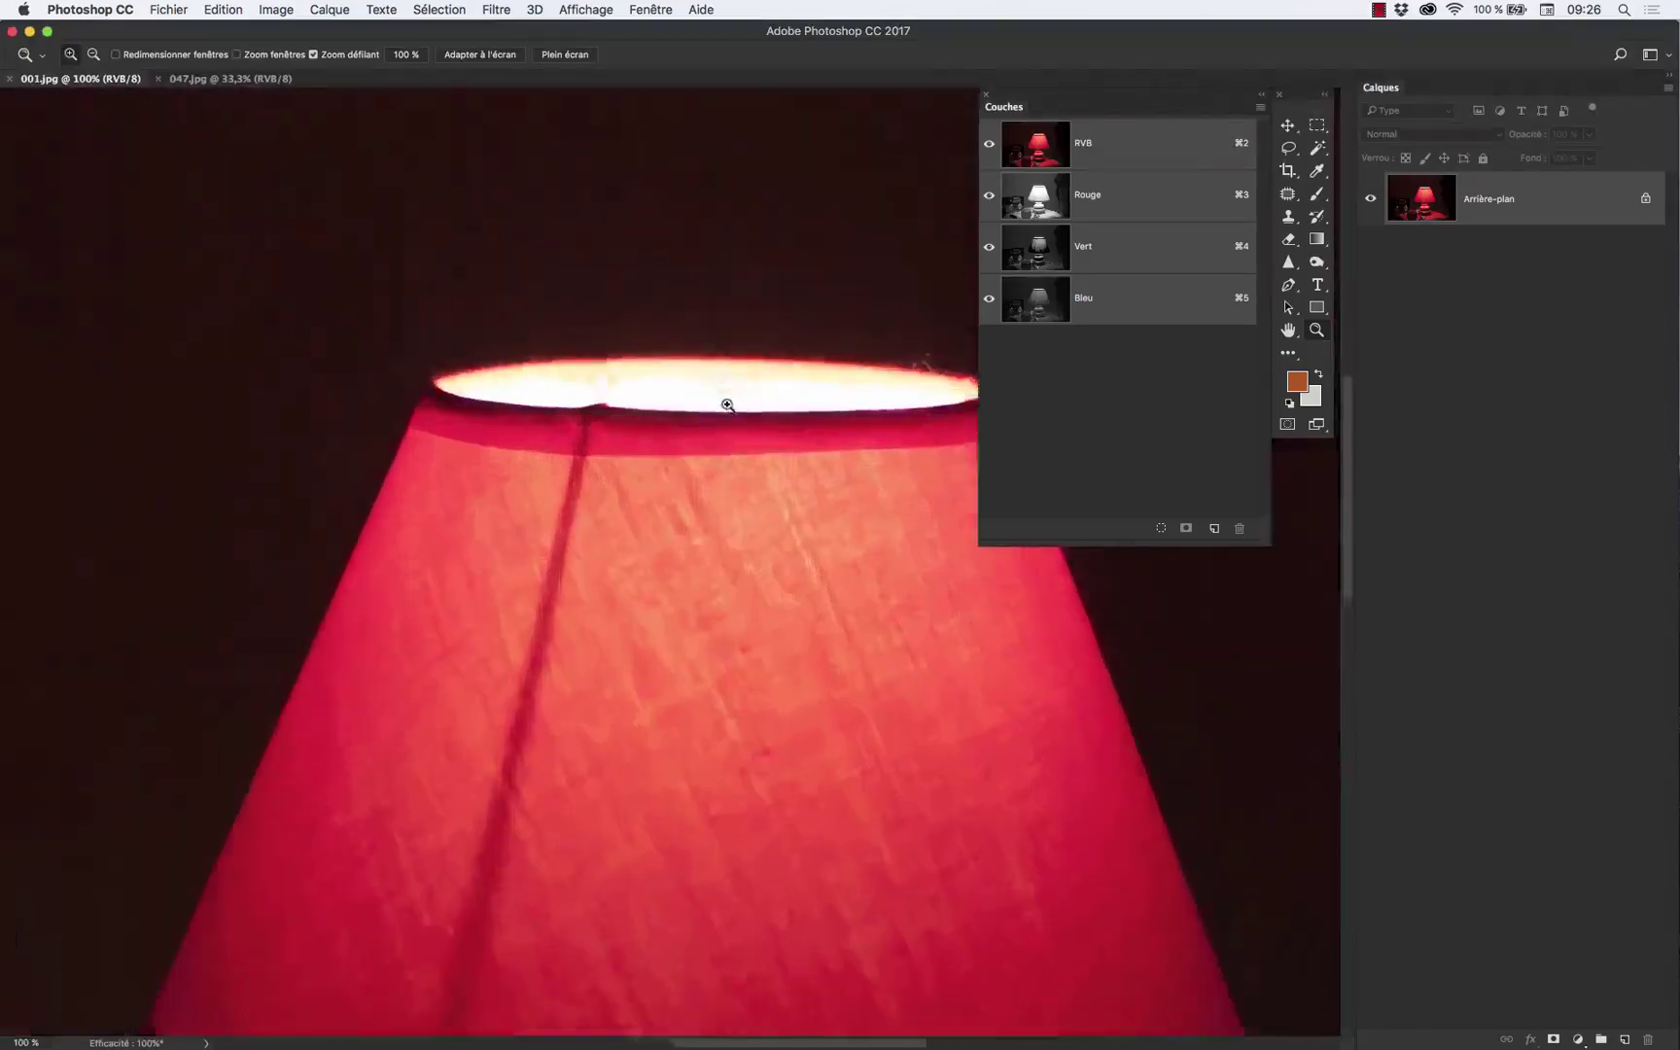
{"action": "left_click_drag", "start_coordinate": [706, 513], "coordinate": [695, 403]}
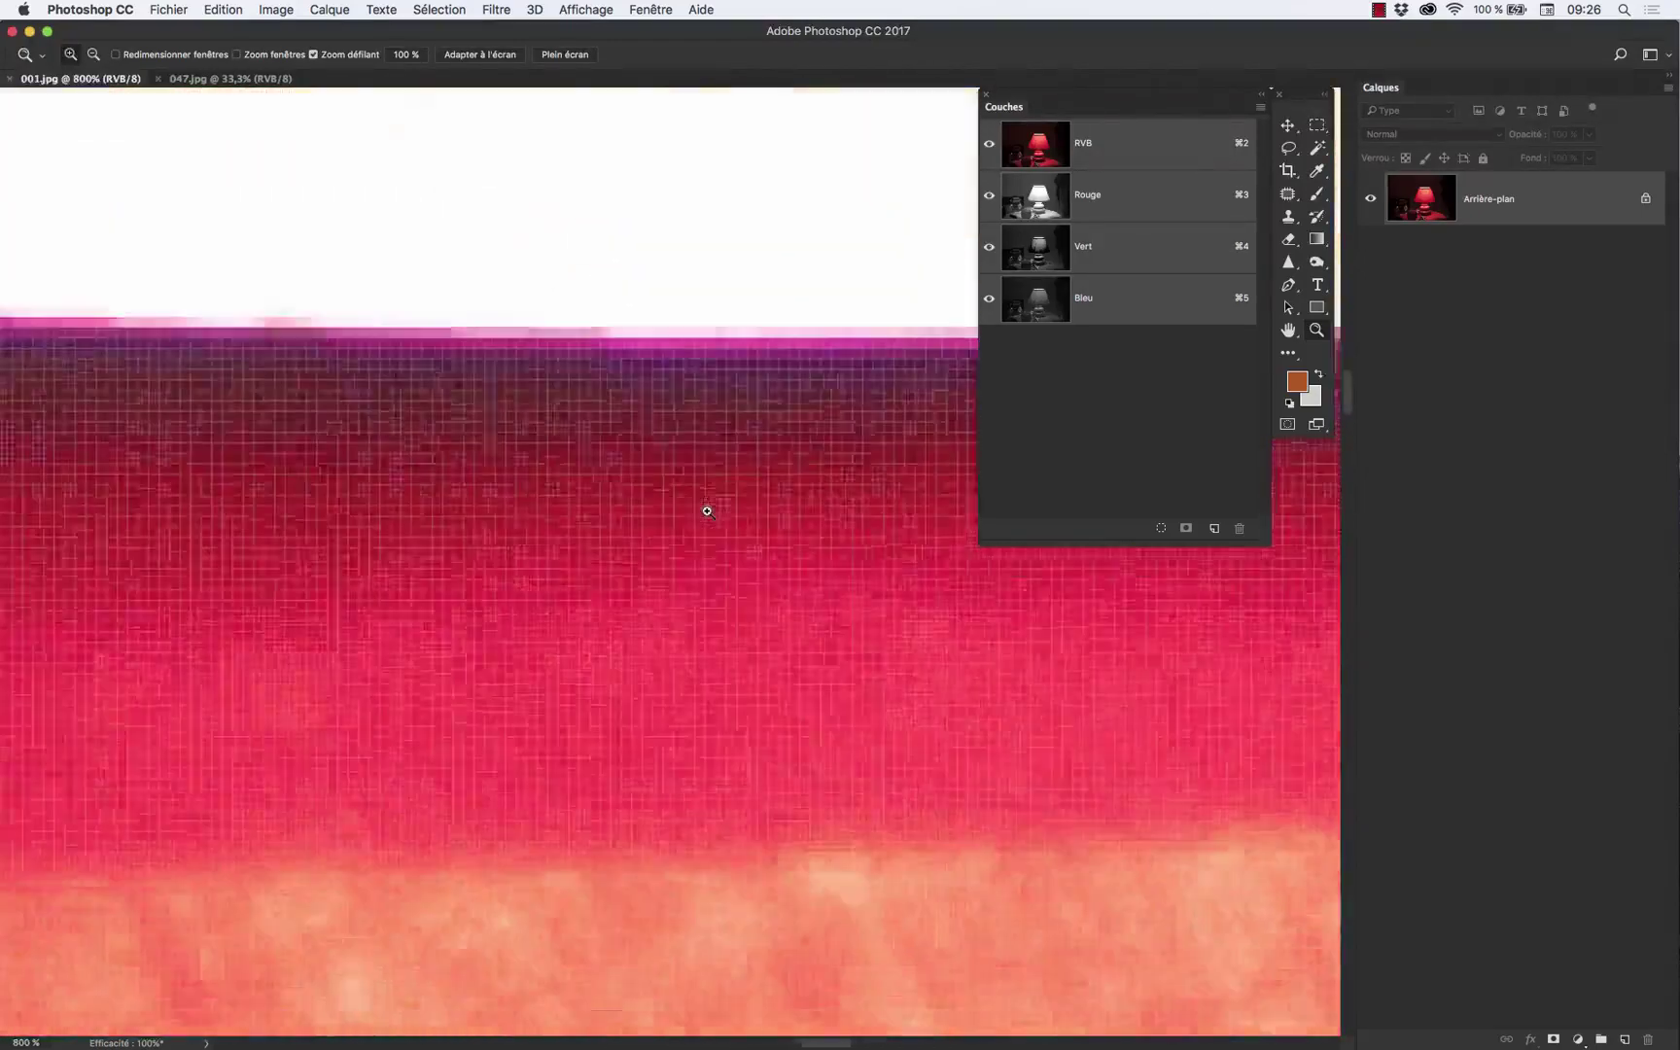
{"action": "mouse_move", "coordinate": [693, 251]}
{"action": "left_mouse_down"}
{"action": "mouse_move", "coordinate": [470, 757]}
{"action": "mouse_move", "coordinate": [590, 575]}
{"action": "left_mouse_up"}
{"action": "scroll", "coordinate": [590, 575], "scroll_direction": "down", "scroll_amount": 5}
{"action": "scroll", "coordinate": [611, 829], "scroll_direction": "down", "scroll_amount": 5}
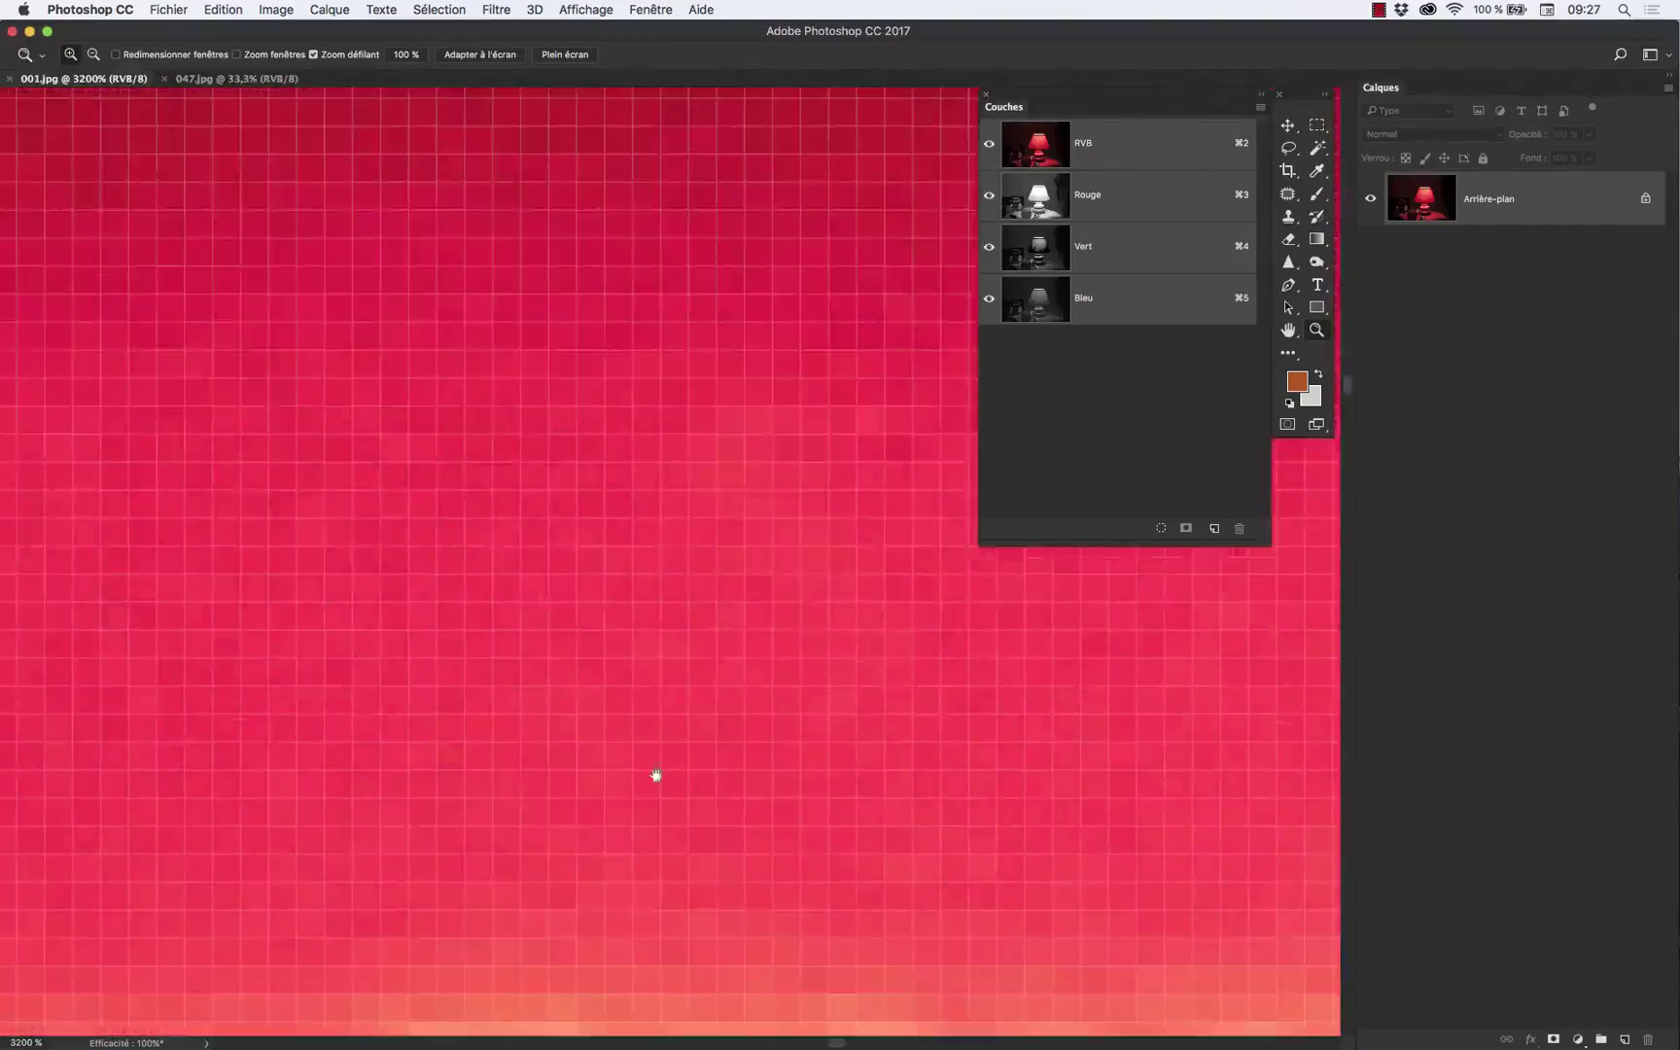
{"action": "scroll", "coordinate": [656, 776], "scroll_direction": "down", "scroll_amount": 5}
- Click-zoom in and out around the rim, ending at 66.7% on the whole lampshade
{"action": "left_click", "coordinate": [690, 712], "text": "alt"}
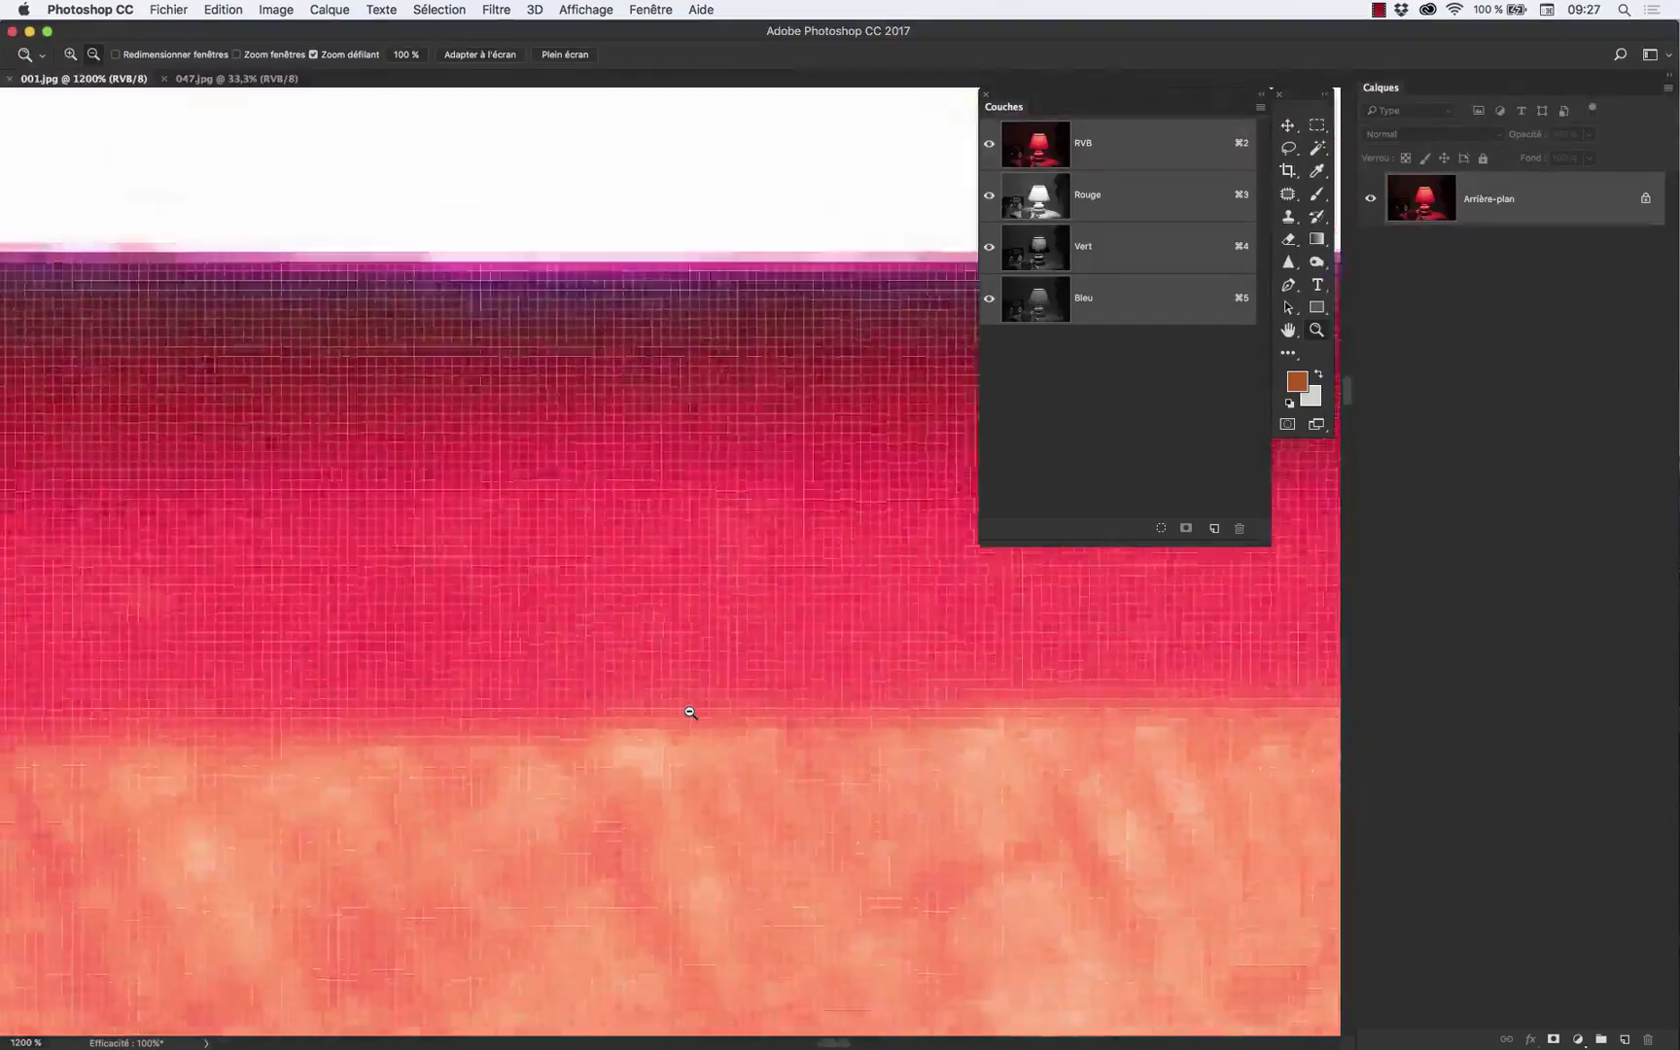
{"action": "left_click", "coordinate": [690, 713], "text": "alt"}
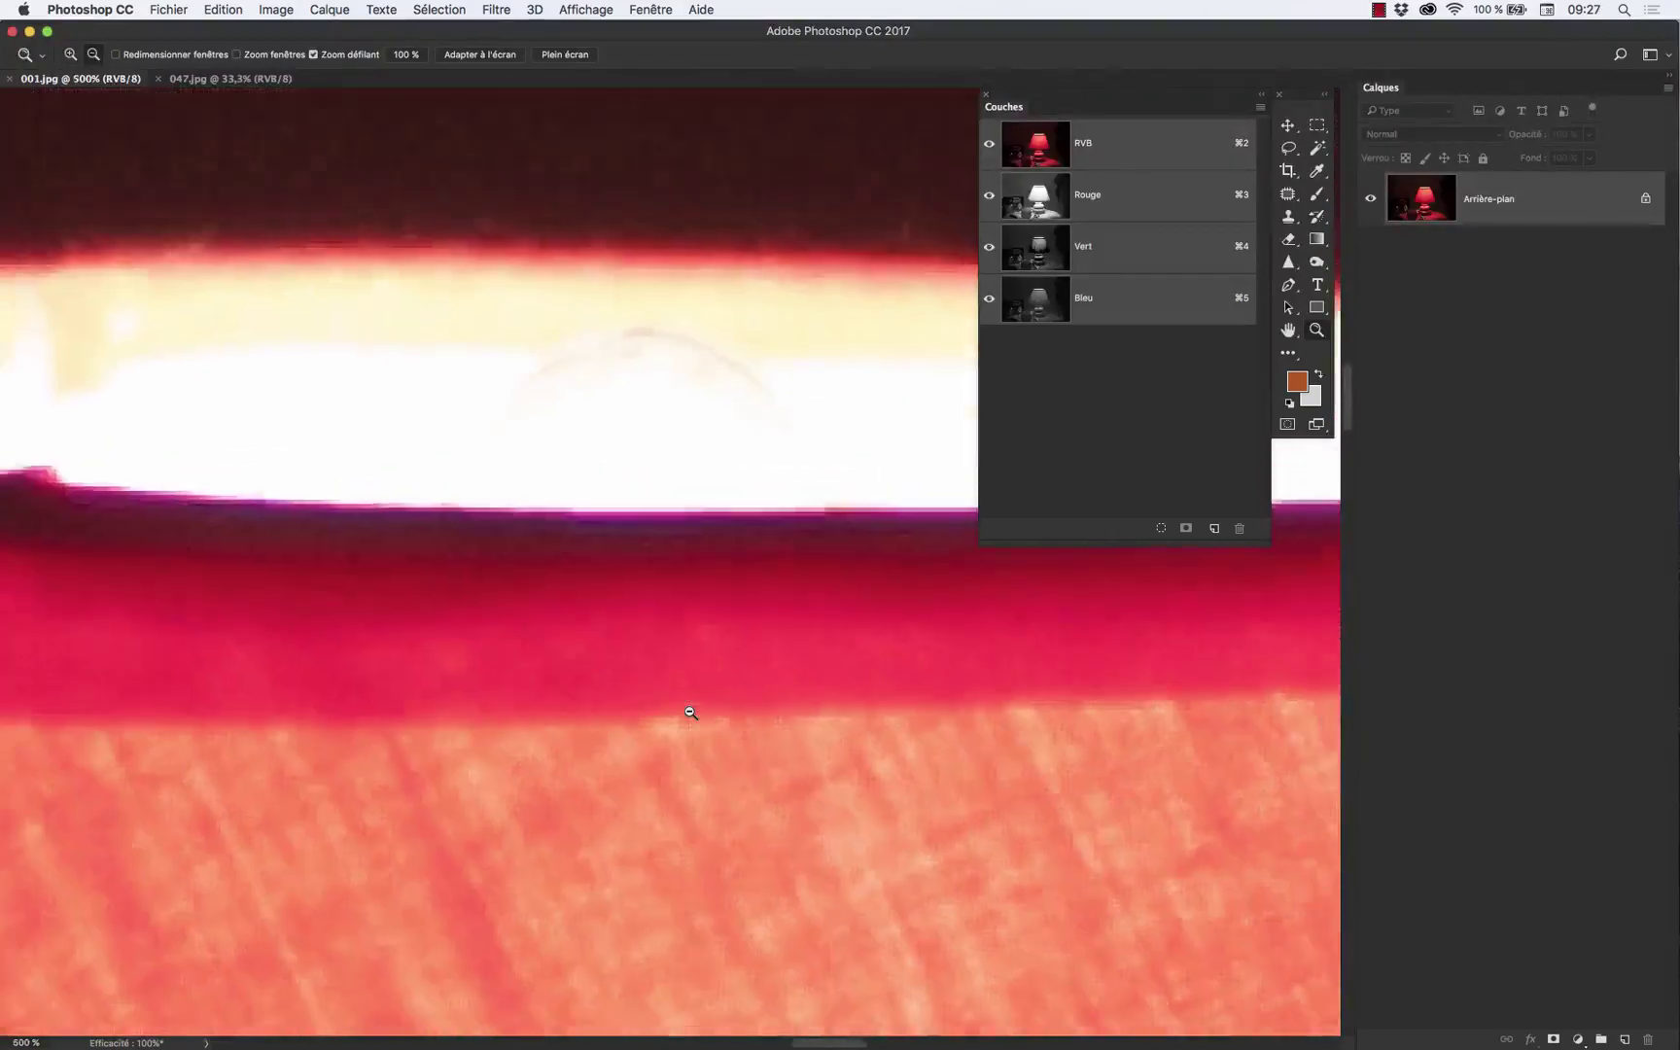
{"action": "left_click", "coordinate": [691, 713]}
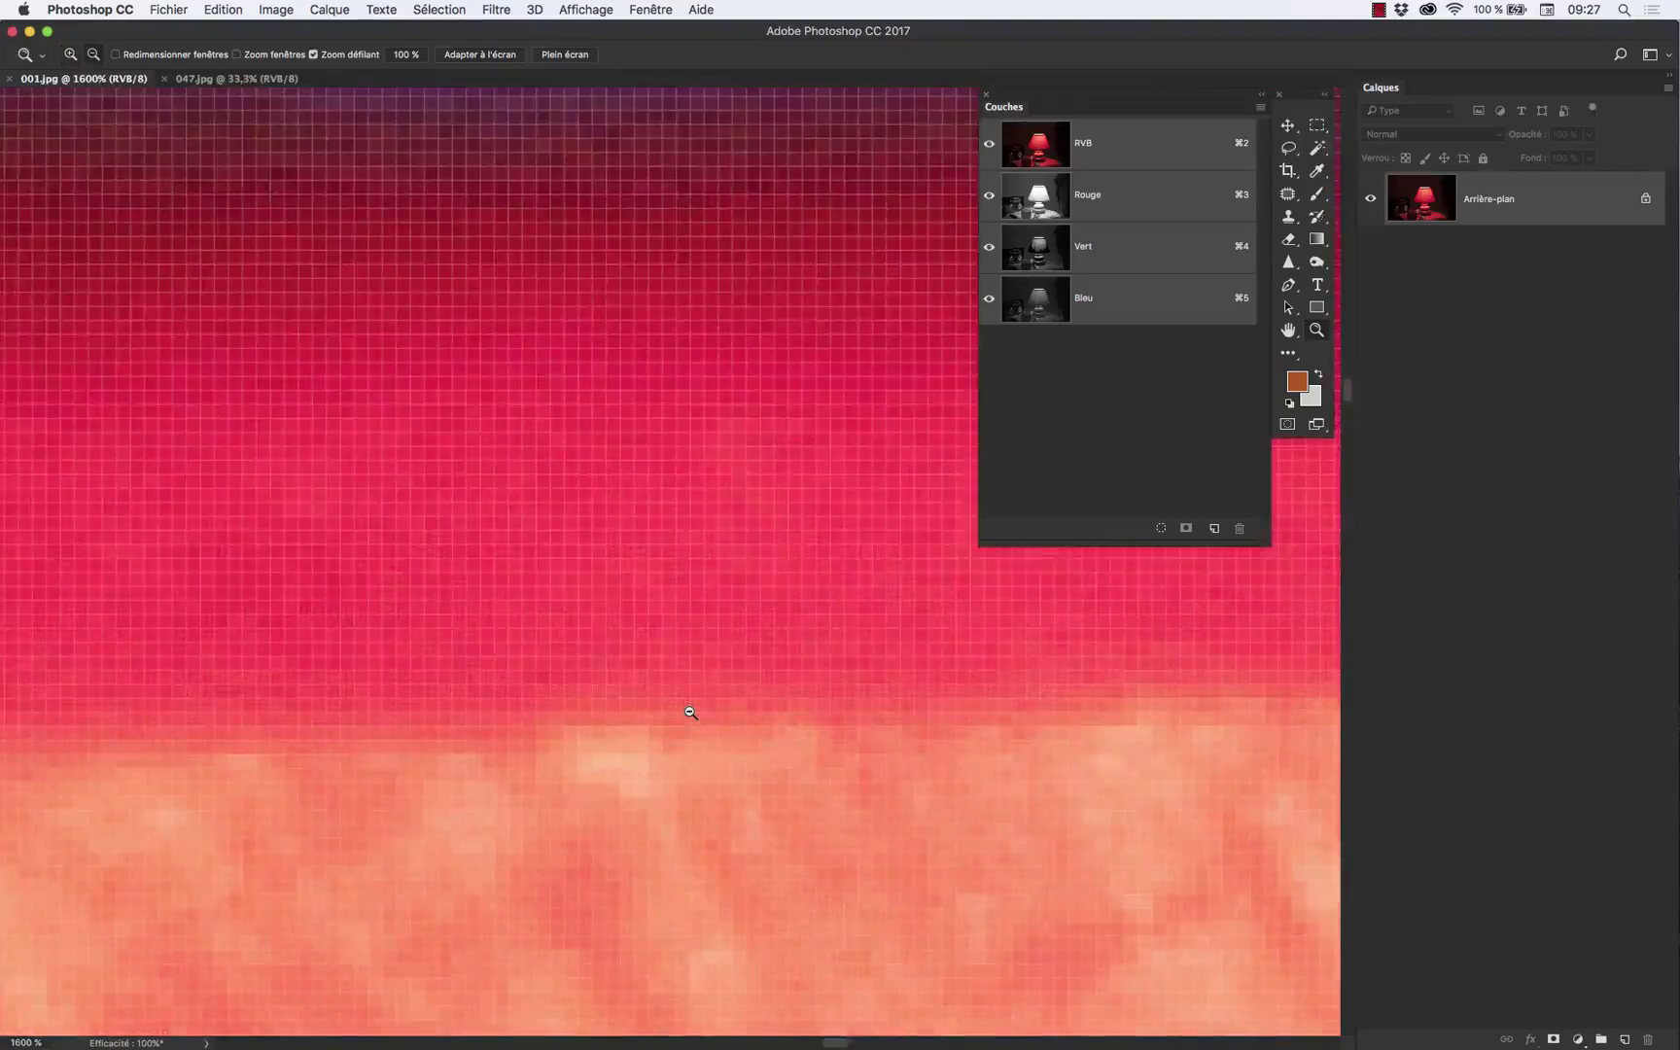
{"action": "left_click", "coordinate": [690, 712], "text": "alt"}
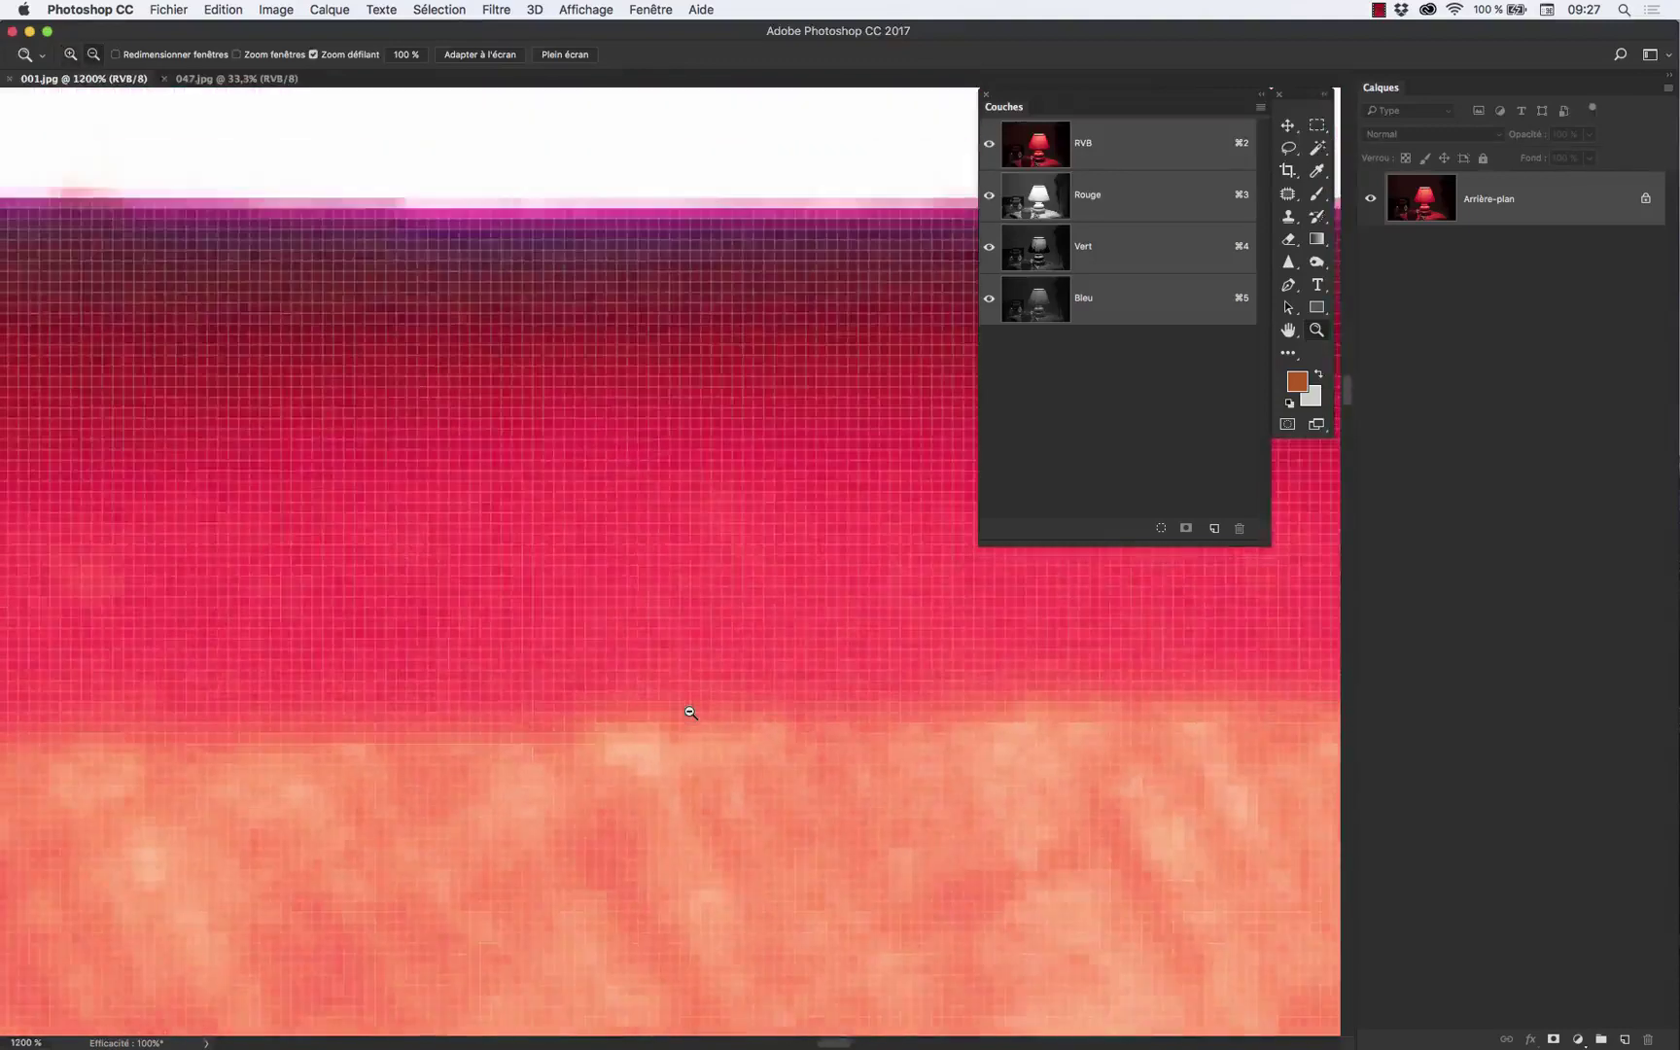
{"action": "left_click", "coordinate": [691, 713], "text": "alt"}
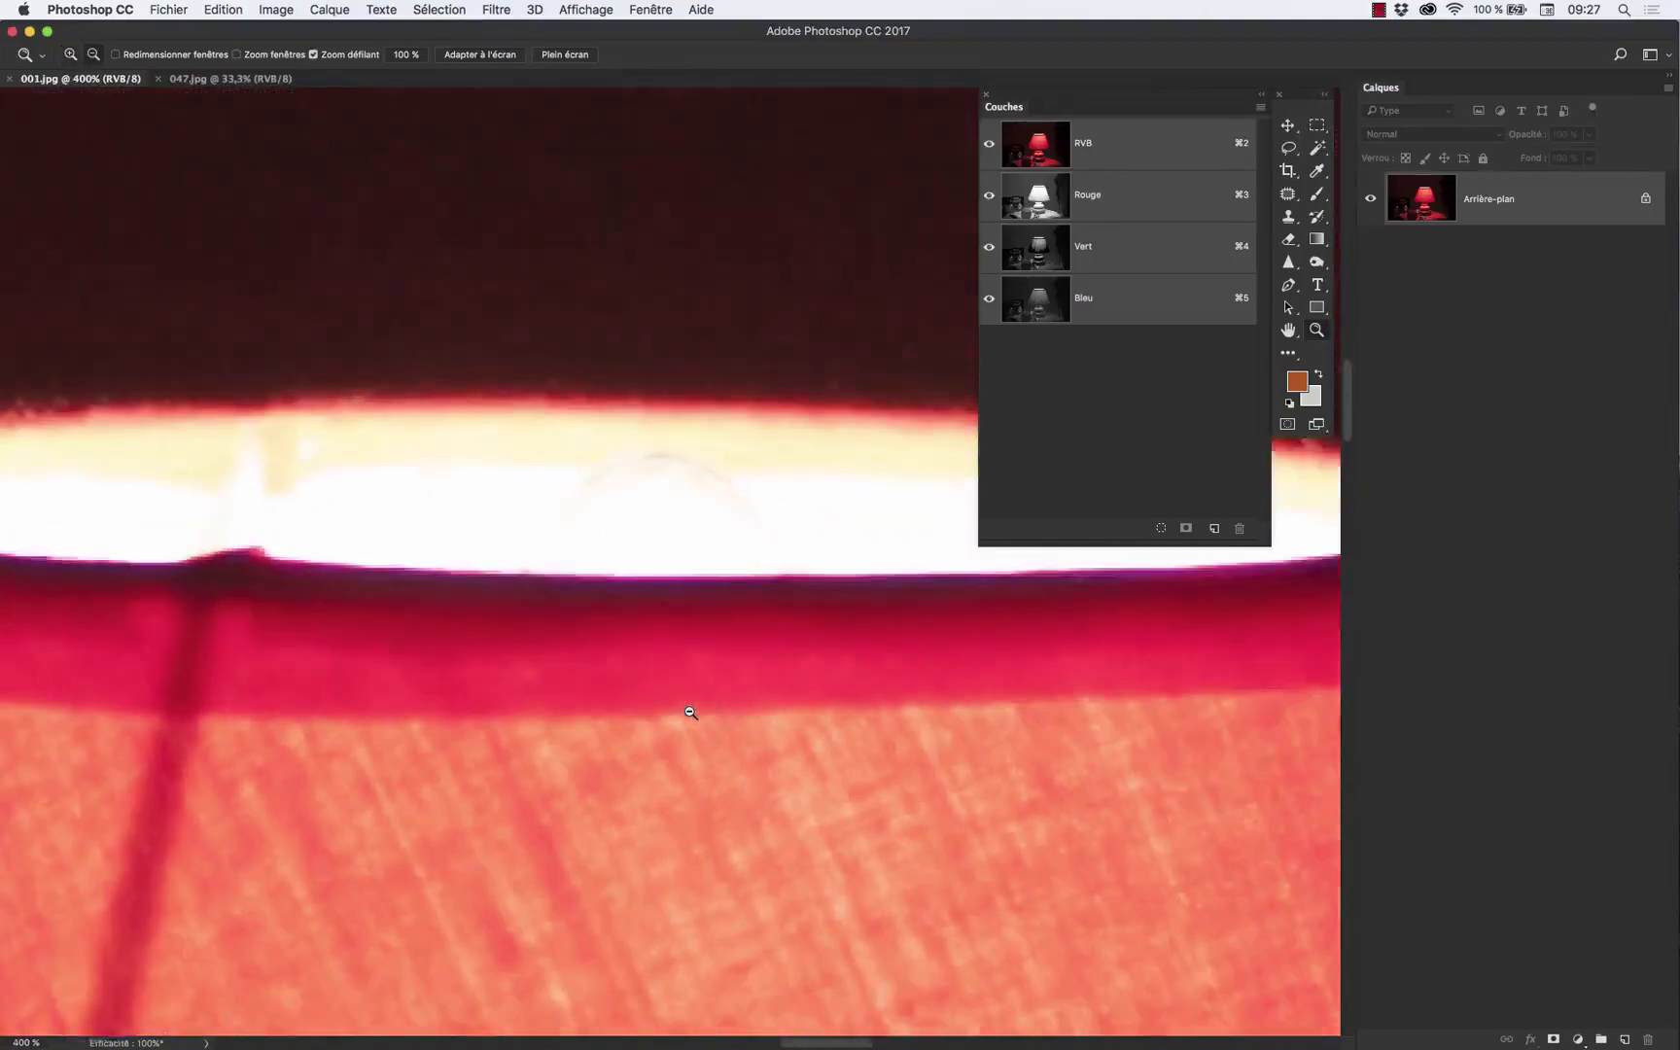
{"action": "left_click", "coordinate": [690, 713], "text": "alt"}
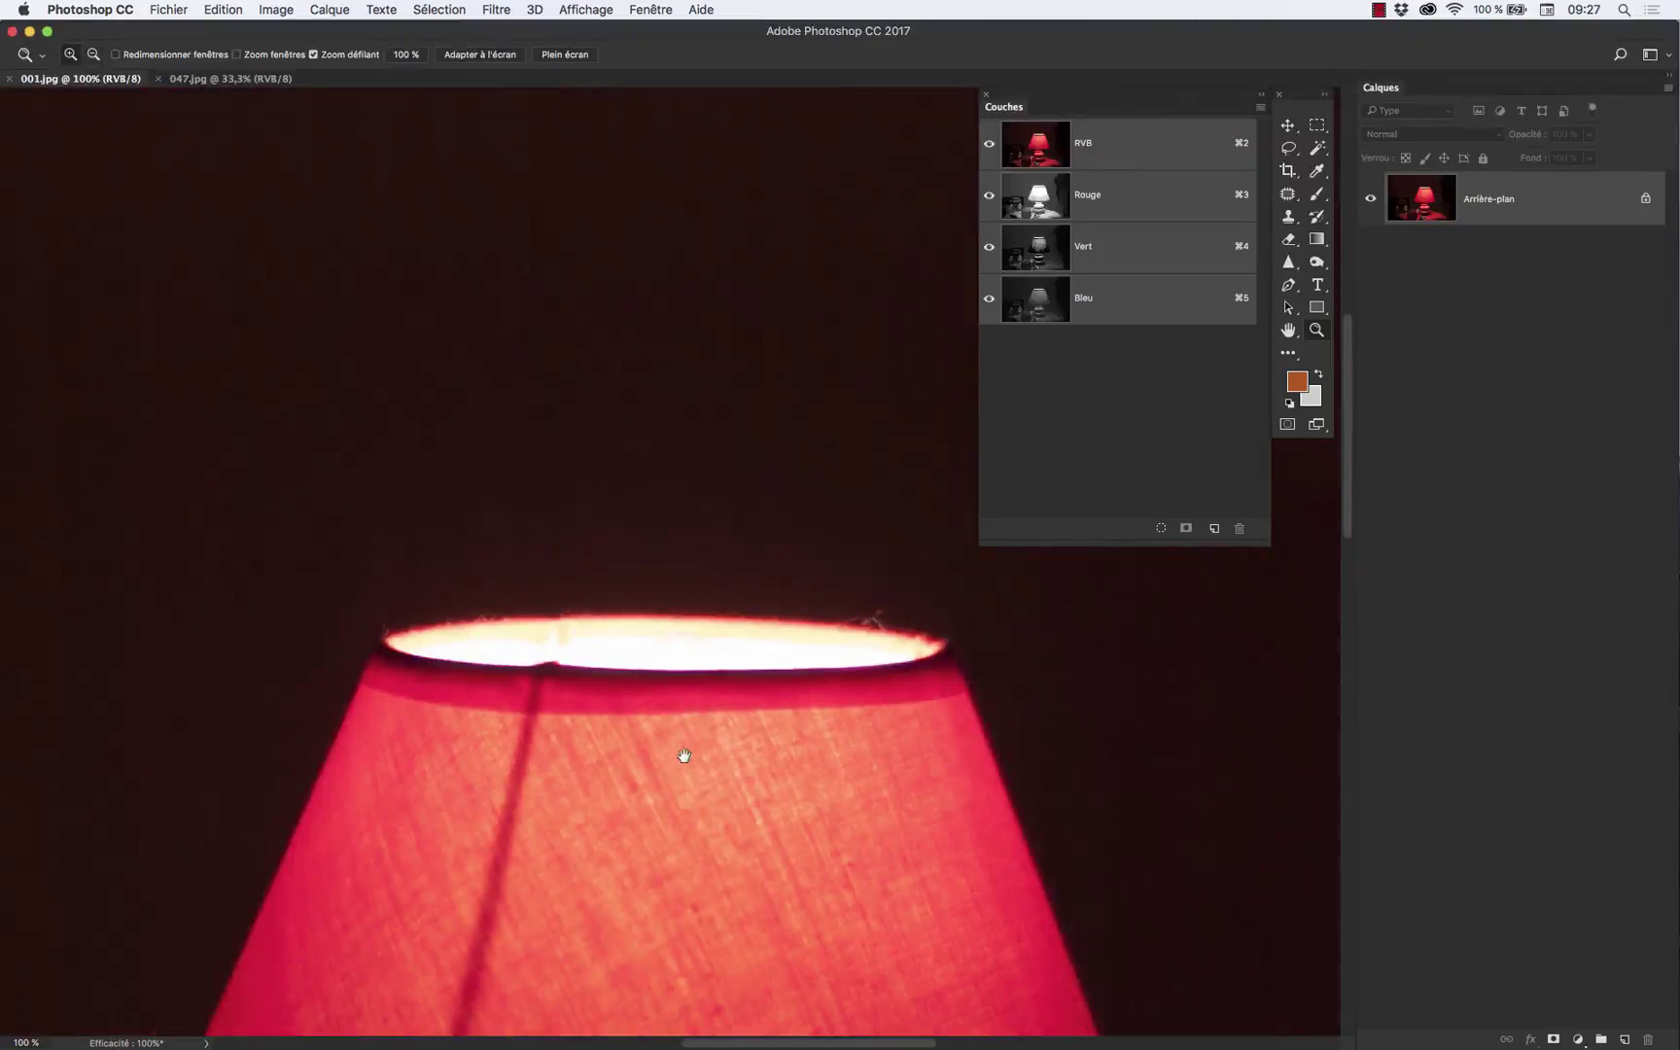
{"action": "scroll", "coordinate": [679, 755], "scroll_direction": "down", "scroll_amount": 3}
{"action": "scroll", "coordinate": [702, 529], "scroll_direction": "down", "scroll_amount": 3}
{"action": "left_click", "coordinate": [712, 471], "text": "alt"}
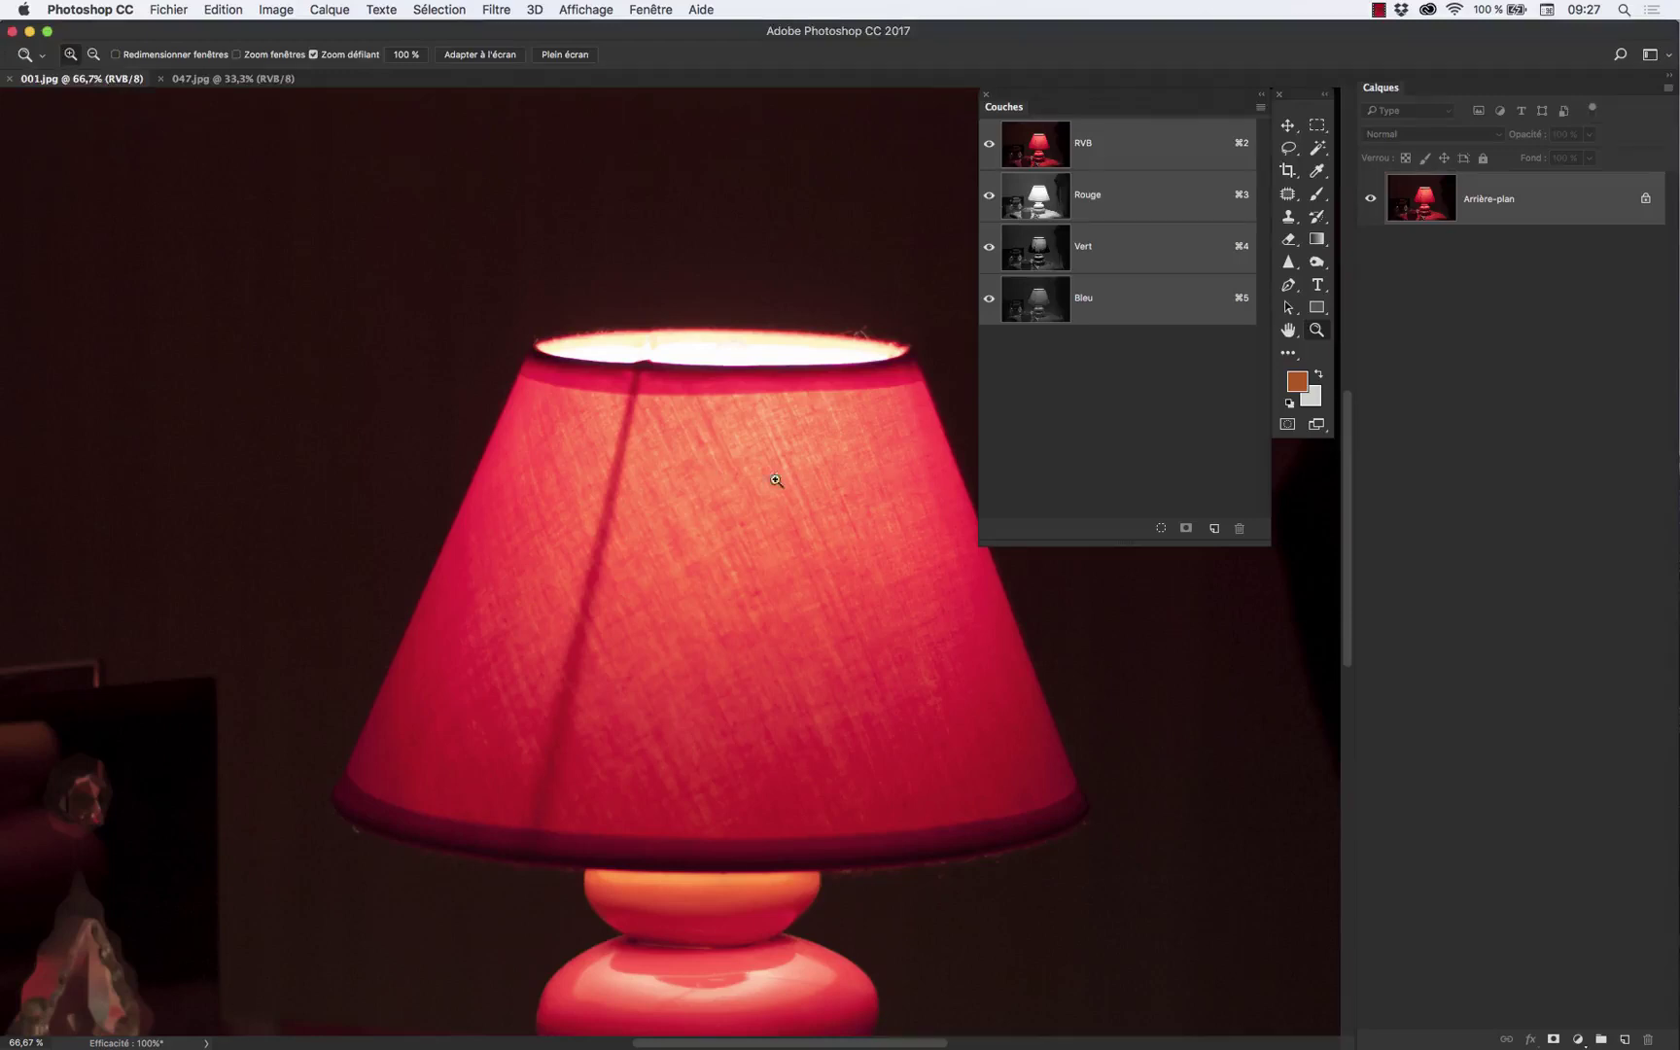
- Zoom to 3200% on the lampshade fabric and pan across its pixel grid
{"action": "left_click", "coordinate": [763, 537]}
{"action": "left_click_drag", "start_coordinate": [763, 537], "coordinate": [762, 536]}
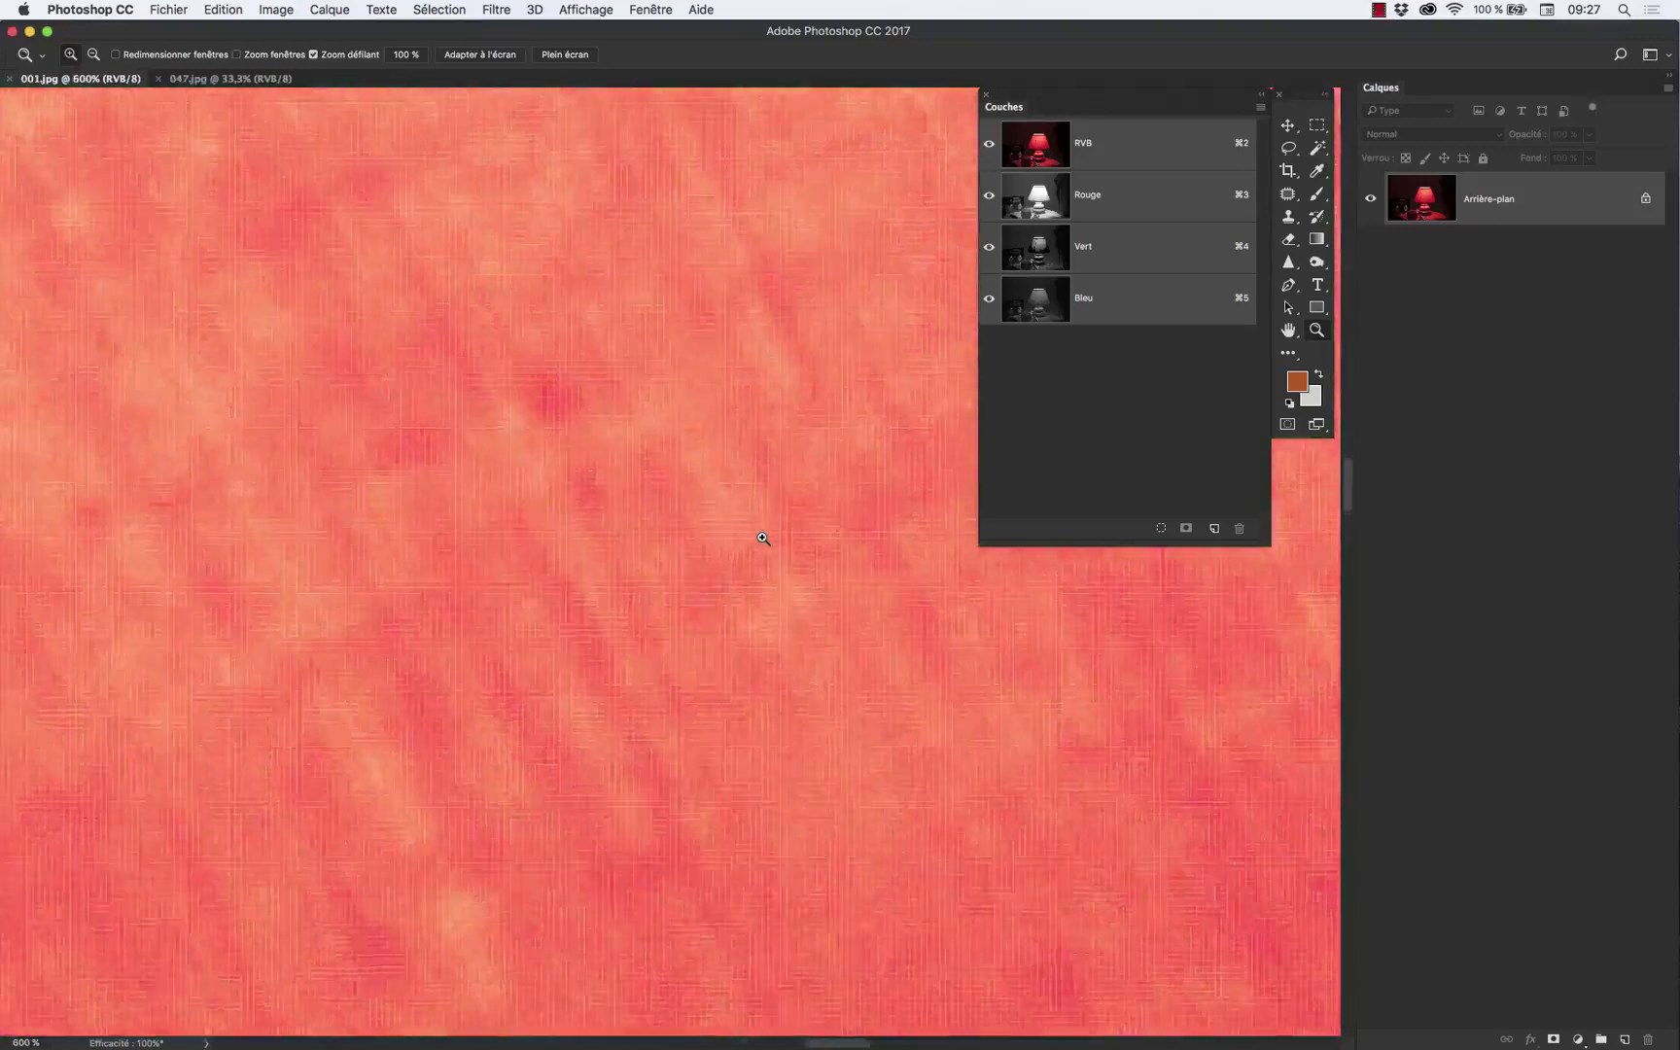
{"action": "mouse_move", "coordinate": [791, 735]}
{"action": "left_mouse_down"}
{"action": "mouse_move", "coordinate": [730, 507]}
{"action": "mouse_move", "coordinate": [739, 461]}
{"action": "mouse_move", "coordinate": [806, 705]}
{"action": "mouse_move", "coordinate": [979, 914]}
{"action": "mouse_move", "coordinate": [935, 736]}
{"action": "left_mouse_up"}
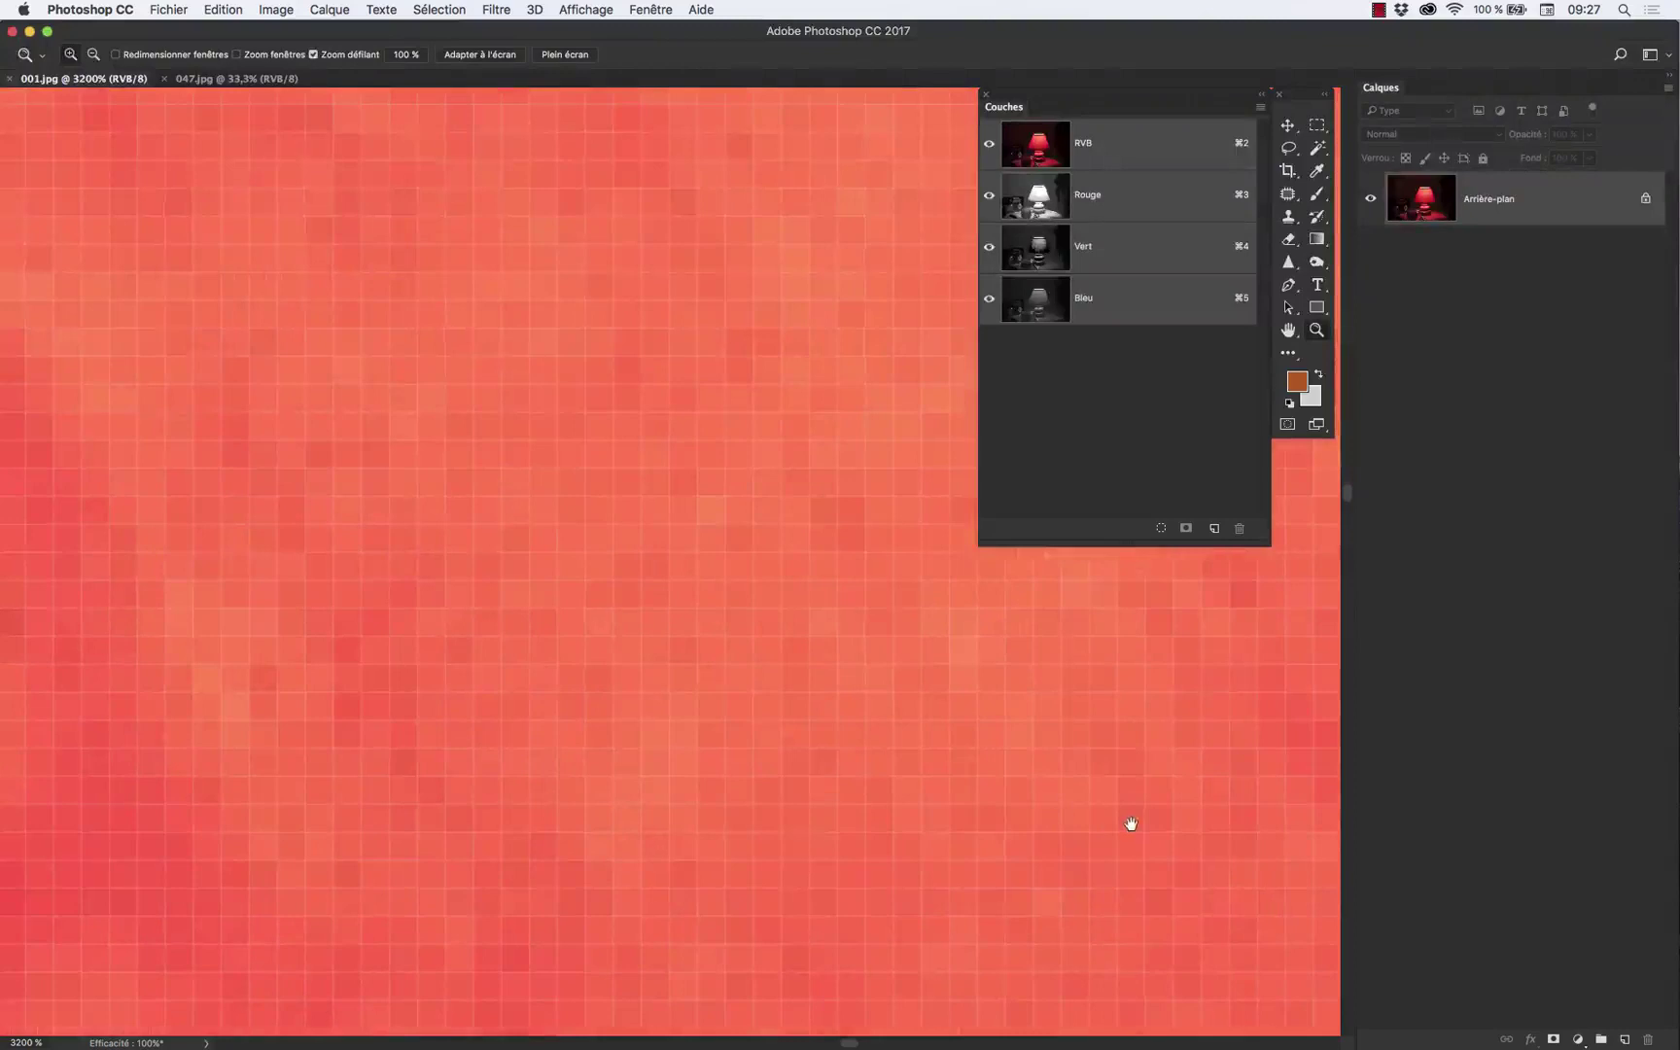
{"action": "left_click_drag", "start_coordinate": [1129, 821], "coordinate": [735, 822]}
{"action": "left_click_drag", "start_coordinate": [1035, 791], "coordinate": [580, 784]}
{"action": "mouse_move", "coordinate": [997, 792]}
{"action": "left_mouse_down"}
{"action": "mouse_move", "coordinate": [927, 705]}
{"action": "mouse_move", "coordinate": [668, 574]}
{"action": "mouse_move", "coordinate": [543, 651]}
{"action": "mouse_move", "coordinate": [657, 750]}
{"action": "mouse_move", "coordinate": [615, 723]}
{"action": "mouse_move", "coordinate": [884, 712]}
{"action": "mouse_move", "coordinate": [845, 486]}
{"action": "left_mouse_up"}
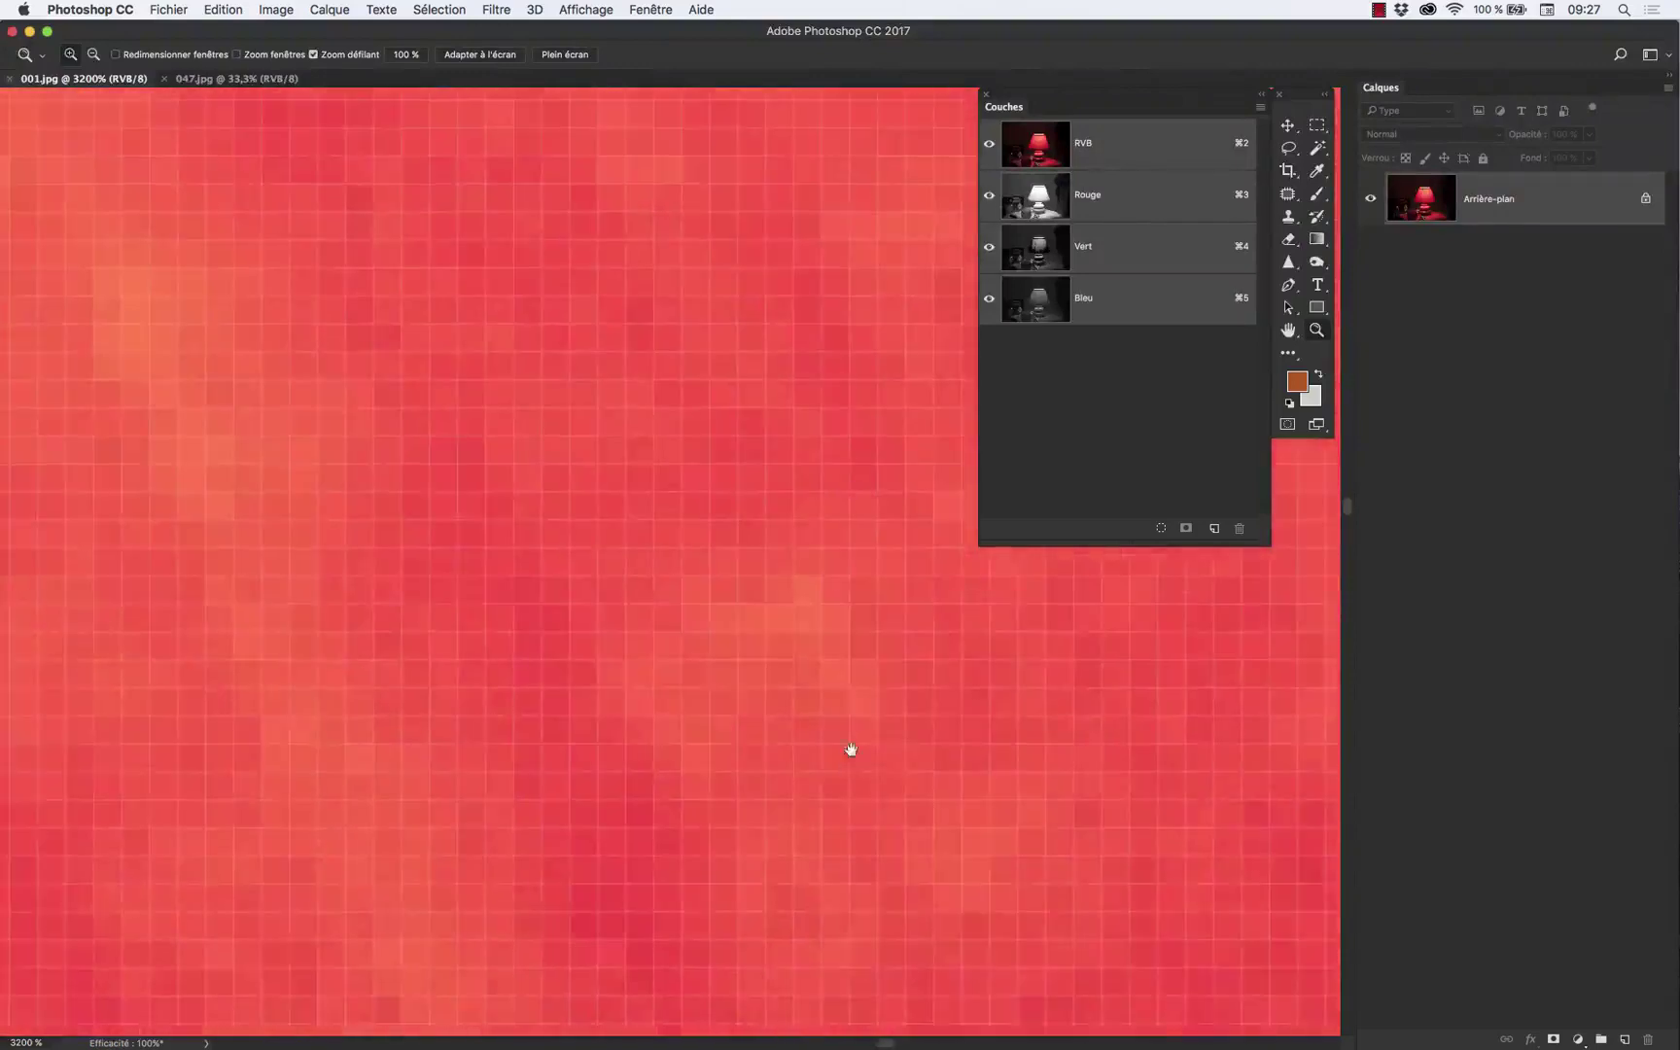
- Zoom out, then use the H bird's-eye view to return to the whole lamp at 50%
{"action": "left_click", "coordinate": [806, 363], "text": "alt"}
{"action": "left_click", "coordinate": [800, 404], "text": "alt"}
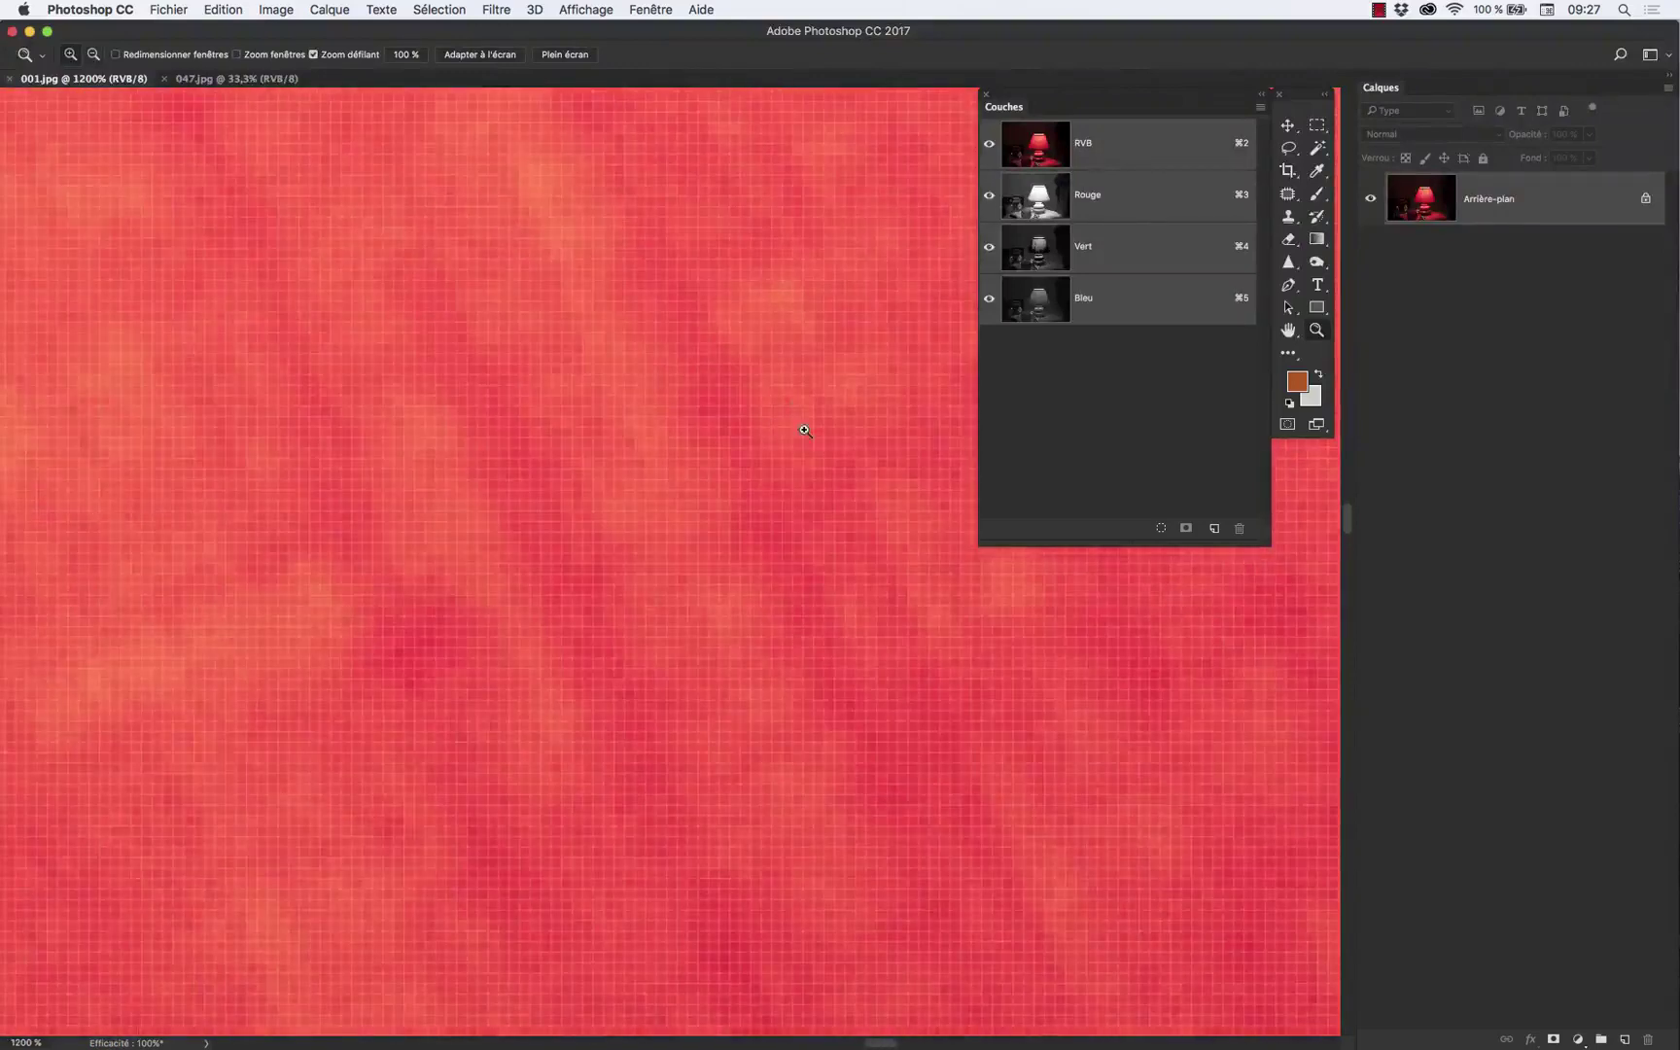
{"action": "key", "text": "h"}
{"action": "mouse_move", "coordinate": [709, 464]}
{"action": "left_mouse_down"}
{"action": "mouse_move", "coordinate": [739, 836]}
{"action": "mouse_move", "coordinate": [359, 768]}
{"action": "mouse_move", "coordinate": [749, 644]}
{"action": "mouse_move", "coordinate": [342, 758]}
{"action": "left_mouse_up"}
{"action": "key", "text": "h"}
{"action": "key", "text": "h"}
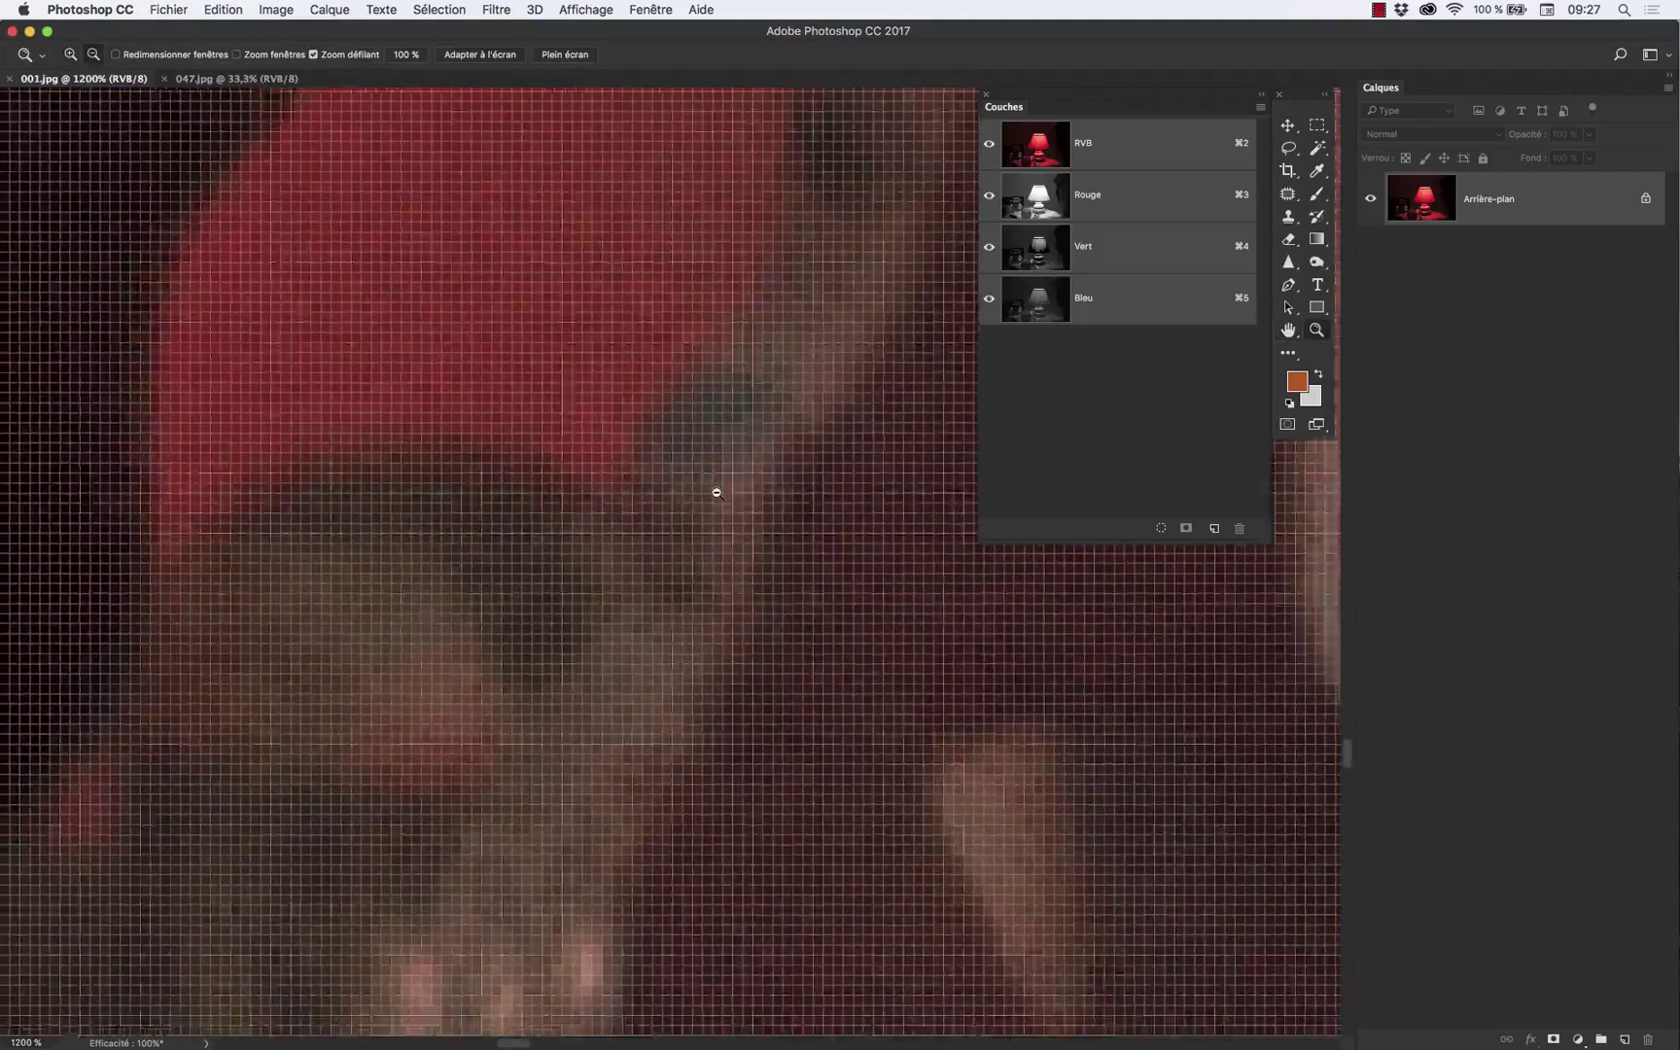
{"action": "left_click_drag", "start_coordinate": [717, 493], "coordinate": [489, 745]}
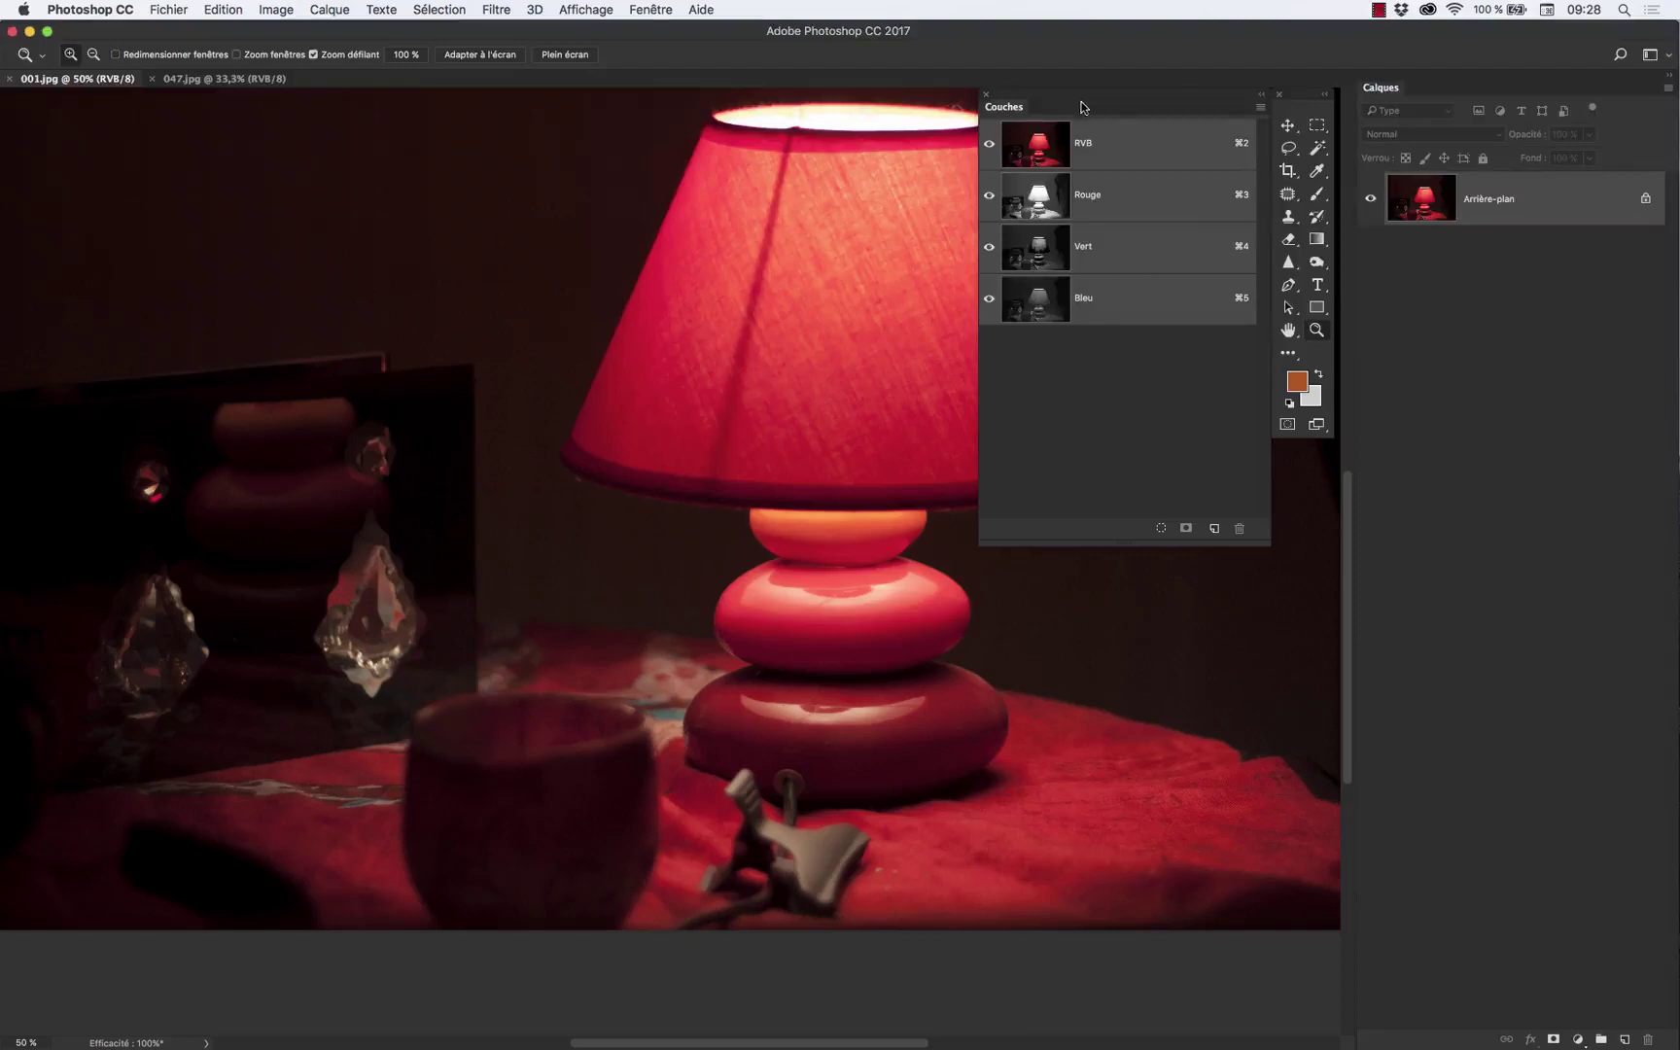
- Move the Couches panel slightly left and down, then shift the lamp photo left in the view
{"action": "left_click", "coordinate": [651, 12]}
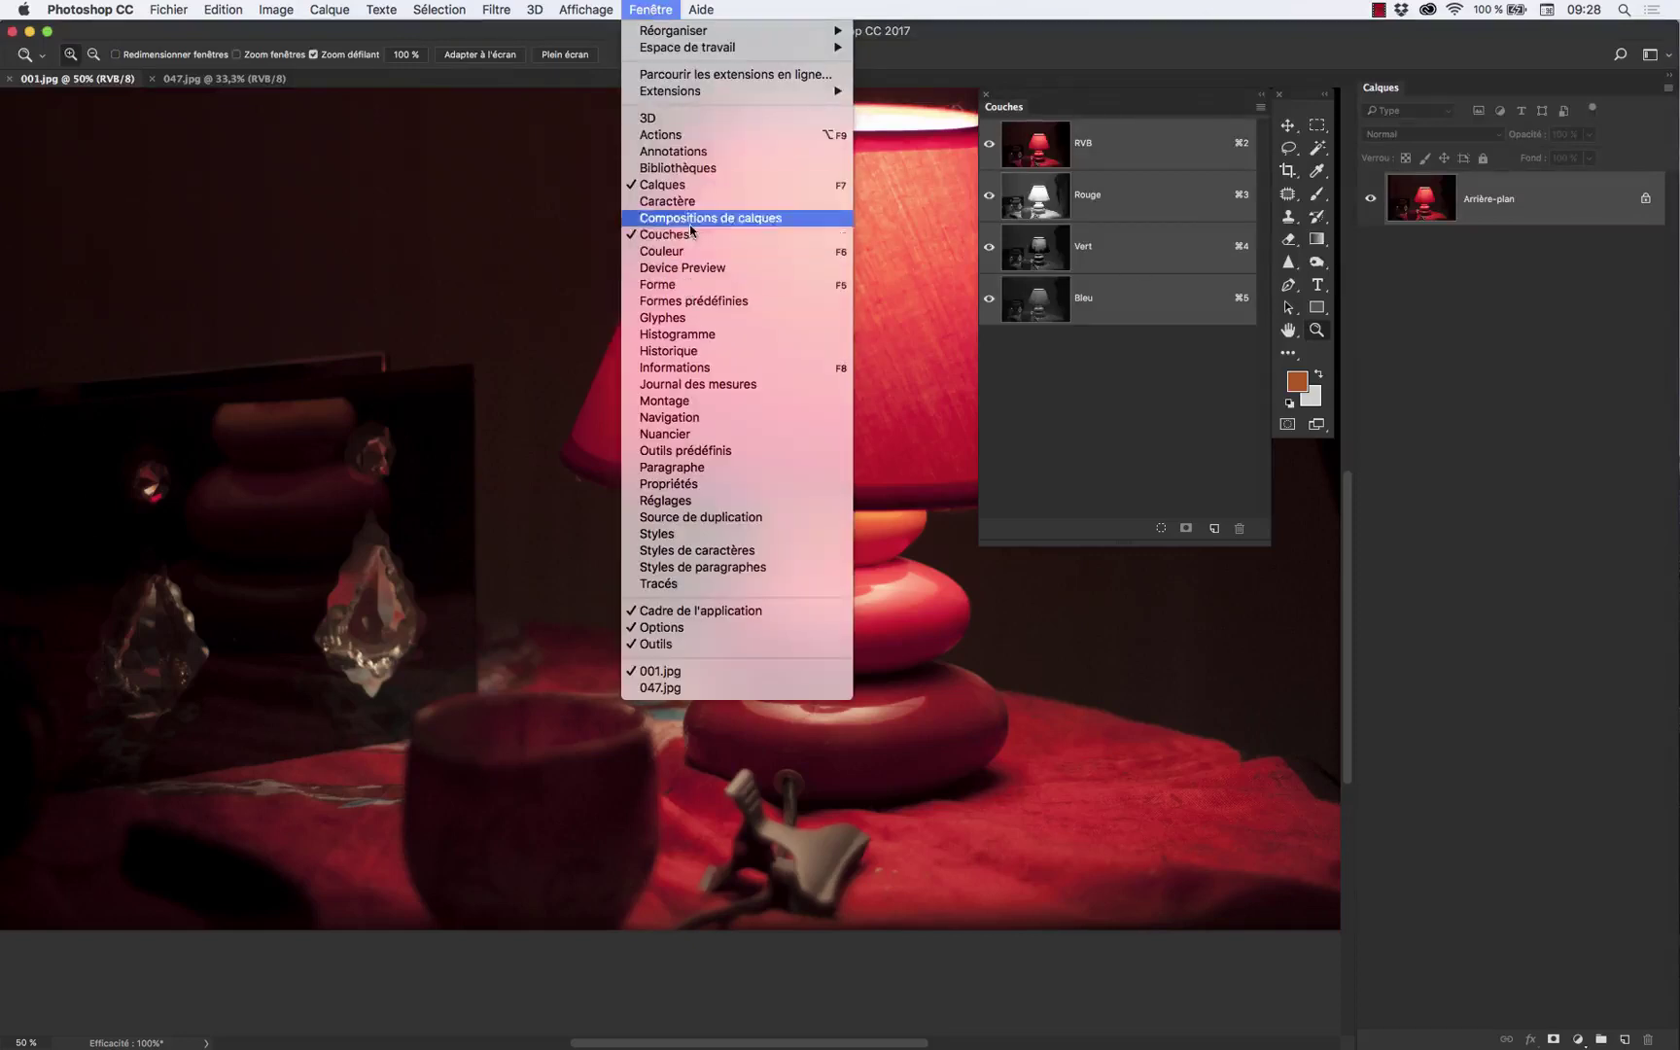
{"action": "left_click", "coordinate": [1096, 100]}
{"action": "left_click_drag", "start_coordinate": [1096, 100], "coordinate": [1073, 112]}
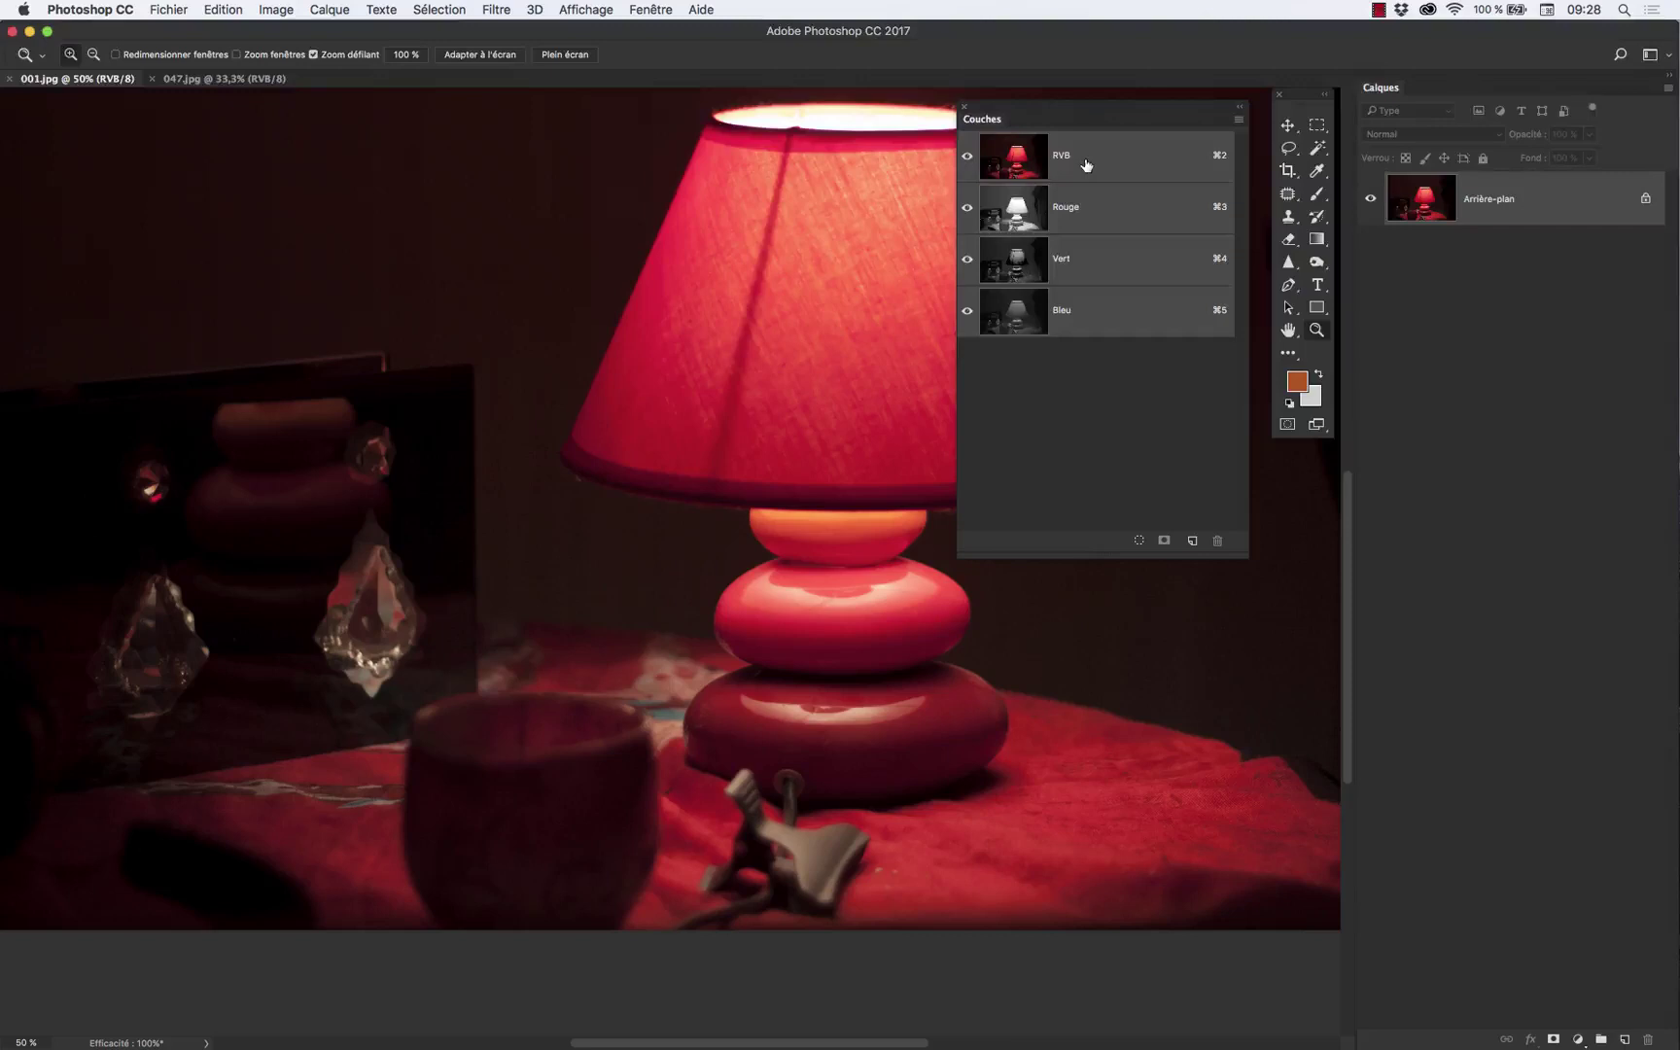
{"action": "left_click_drag", "start_coordinate": [700, 406], "coordinate": [474, 424]}
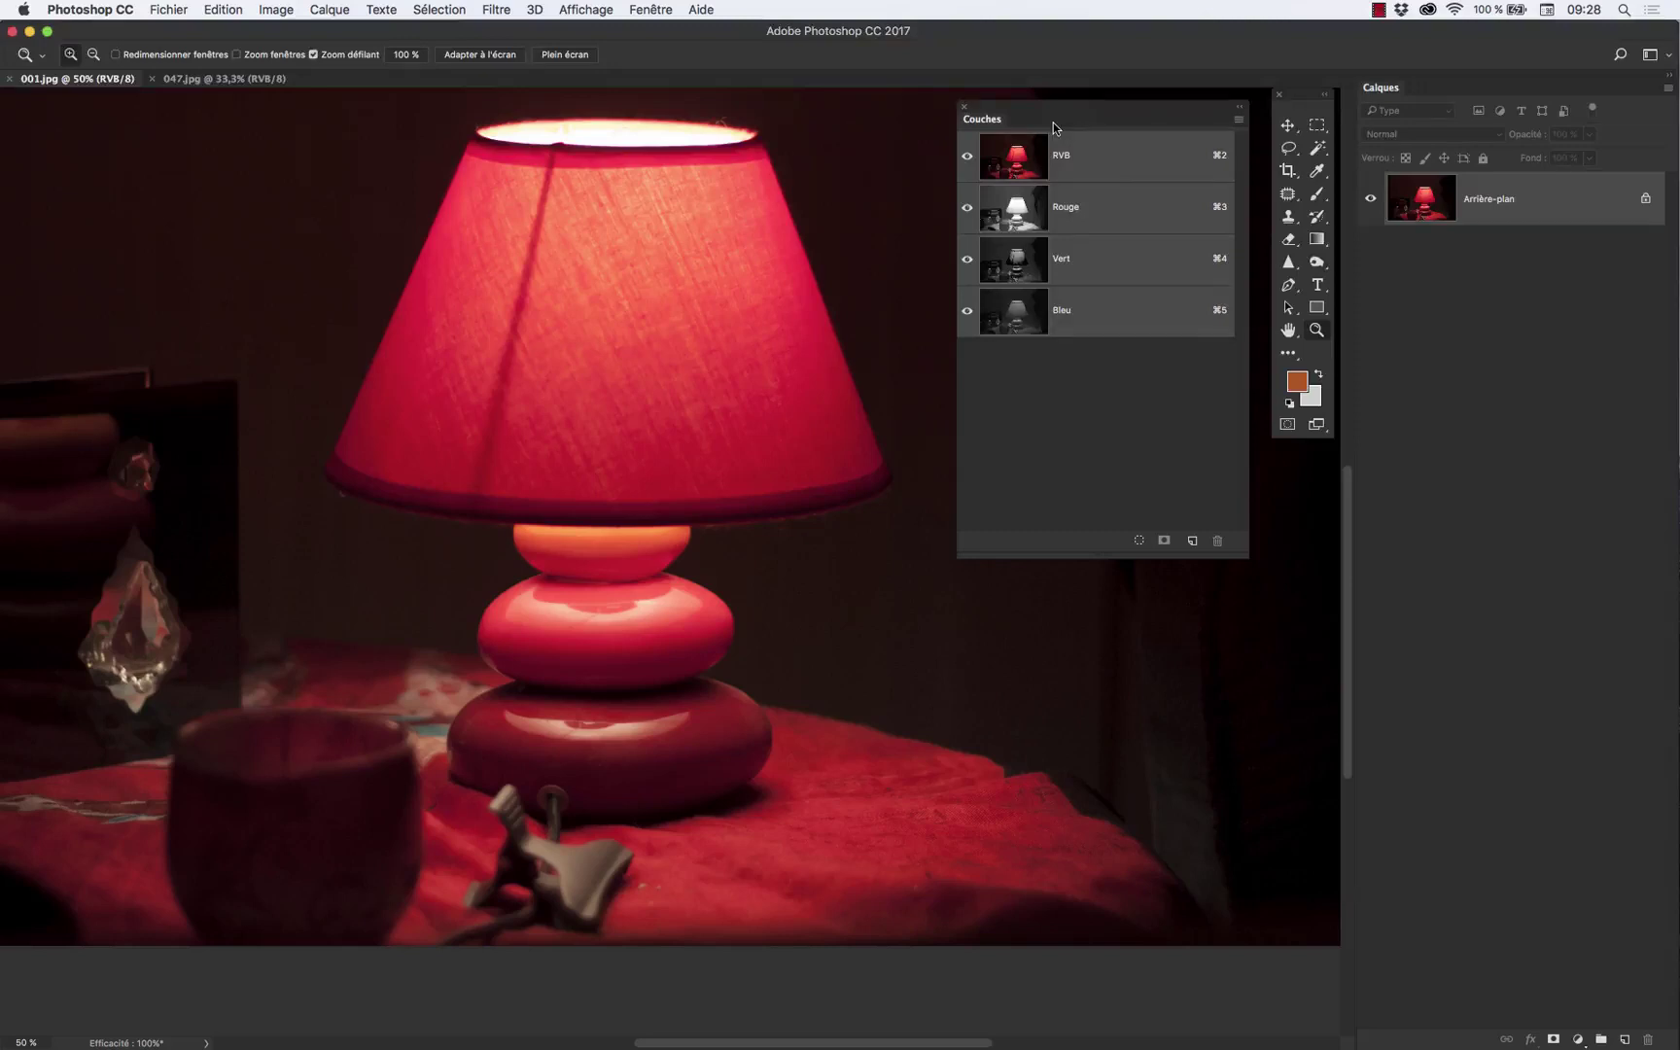
{"action": "left_click", "coordinate": [1008, 218]}
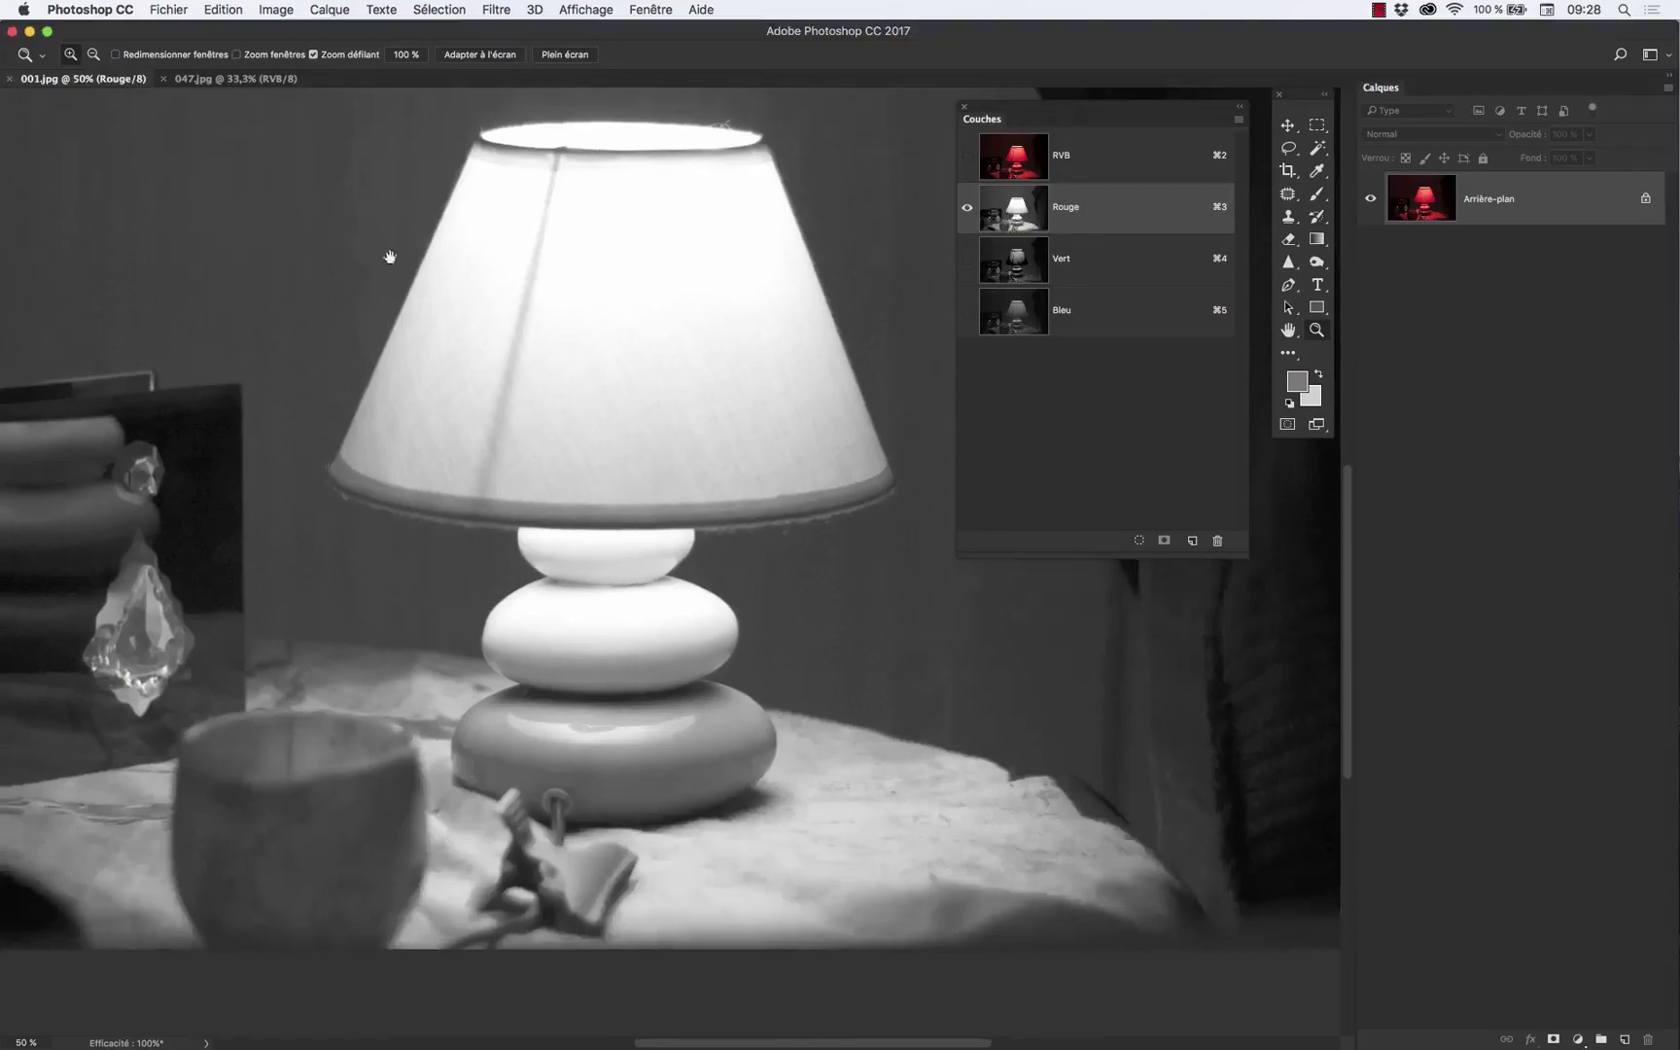
{"action": "left_click_drag", "start_coordinate": [389, 255], "coordinate": [497, 671]}
{"action": "scroll", "coordinate": [544, 439], "scroll_direction": "down", "scroll_amount": 5}
{"action": "scroll", "coordinate": [545, 505], "scroll_direction": "down", "scroll_amount": 5}
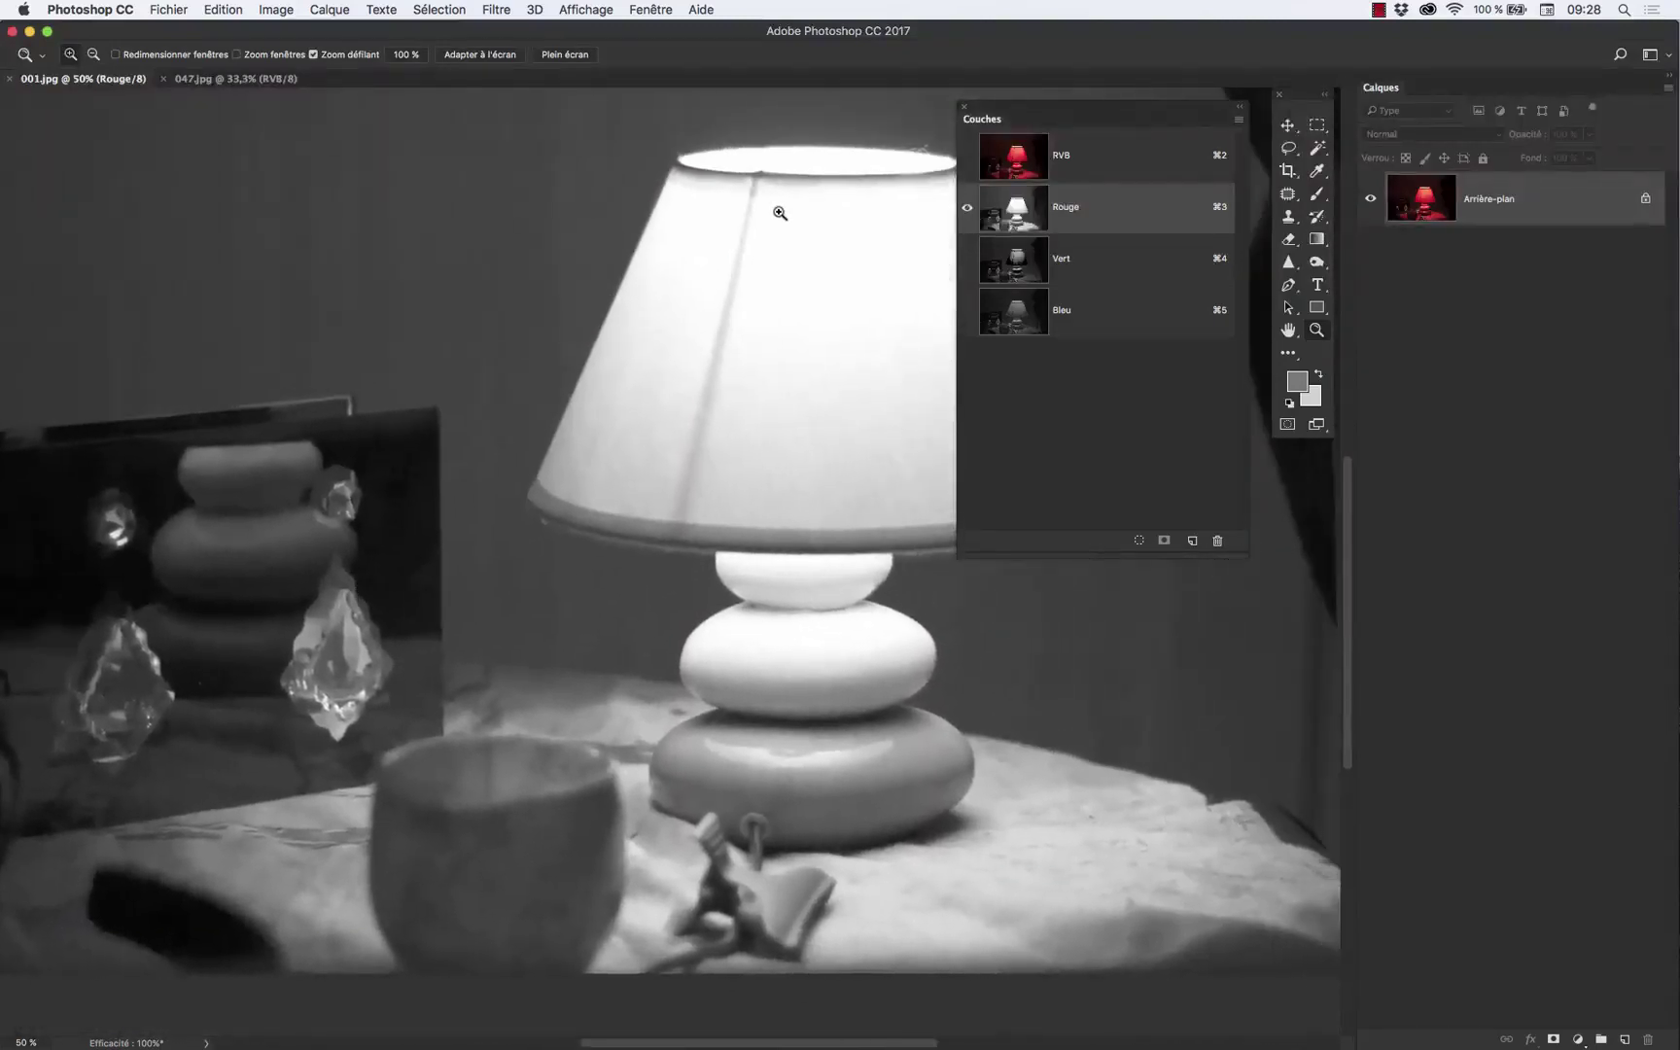
{"action": "scroll", "coordinate": [551, 263], "scroll_direction": "right", "scroll_amount": 2}
{"action": "scroll", "coordinate": [749, 281], "scroll_direction": "right", "scroll_amount": 5}
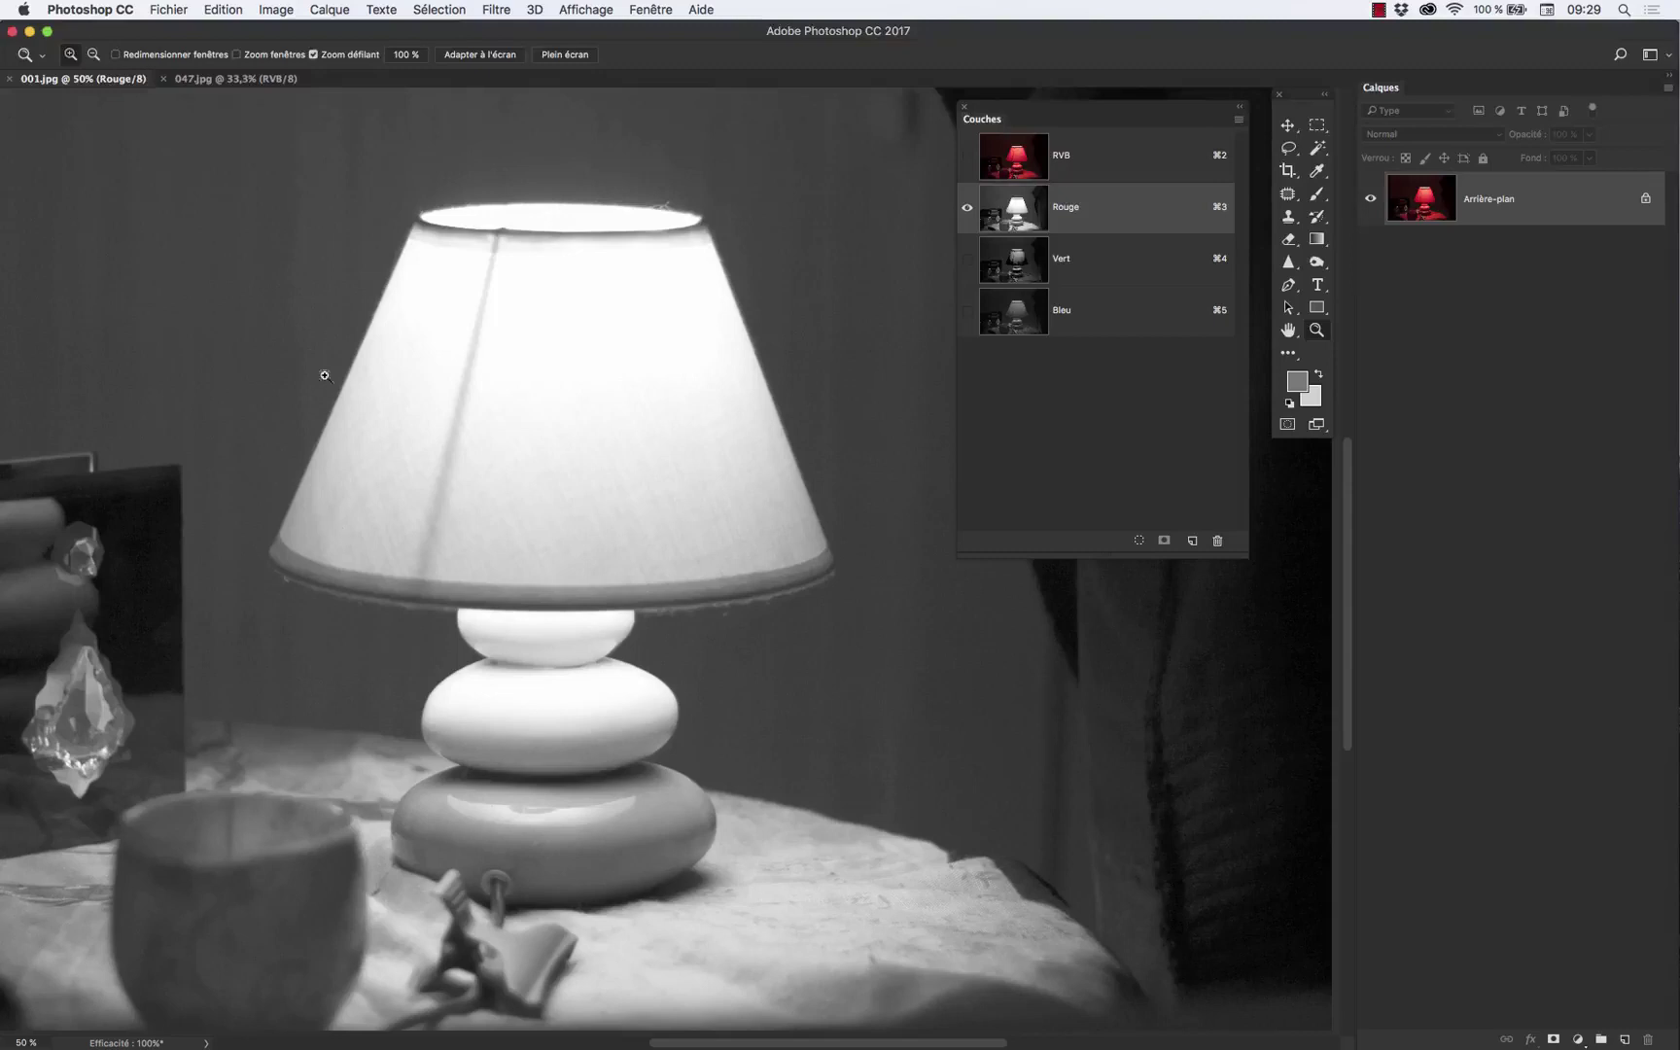
{"action": "scroll", "coordinate": [817, 275], "scroll_direction": "left", "scroll_amount": 10}
{"action": "scroll", "coordinate": [816, 276], "scroll_direction": "down", "scroll_amount": 3}
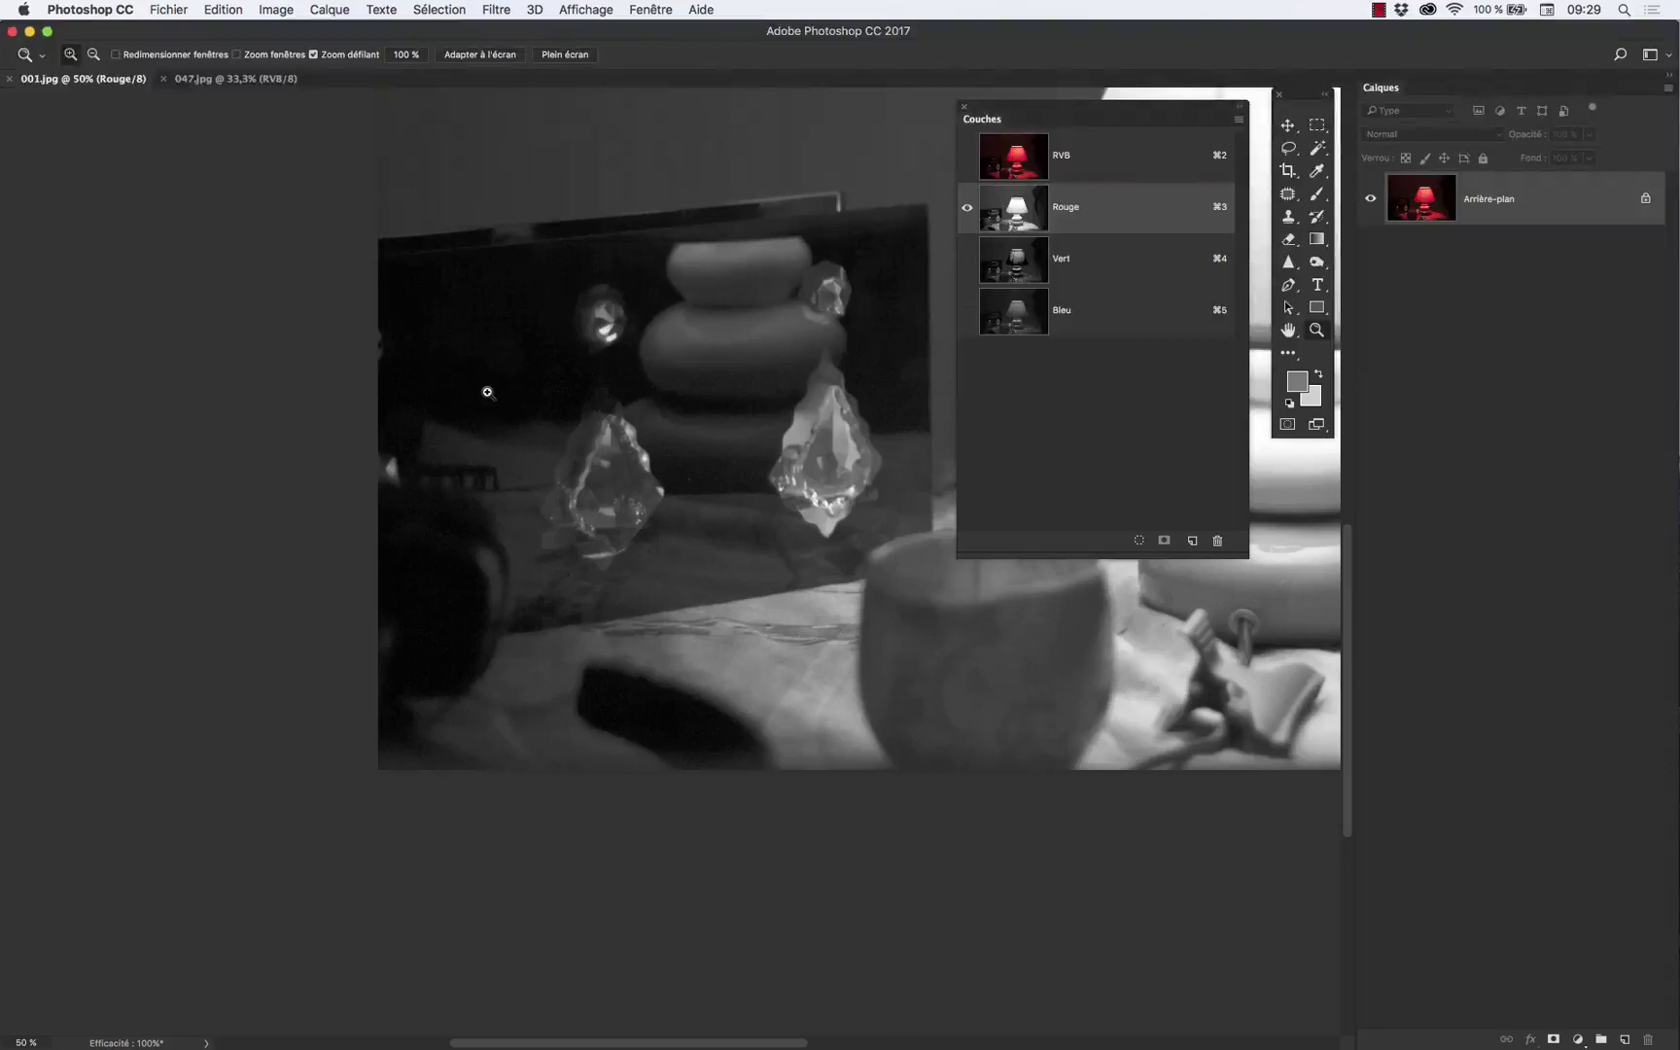
{"action": "scroll", "coordinate": [765, 551], "scroll_direction": "right", "scroll_amount": 5}
{"action": "scroll", "coordinate": [435, 600], "scroll_direction": "right", "scroll_amount": 3}
{"action": "scroll", "coordinate": [434, 600], "scroll_direction": "up", "scroll_amount": 2}
{"action": "scroll", "coordinate": [859, 277], "scroll_direction": "up", "scroll_amount": 1}
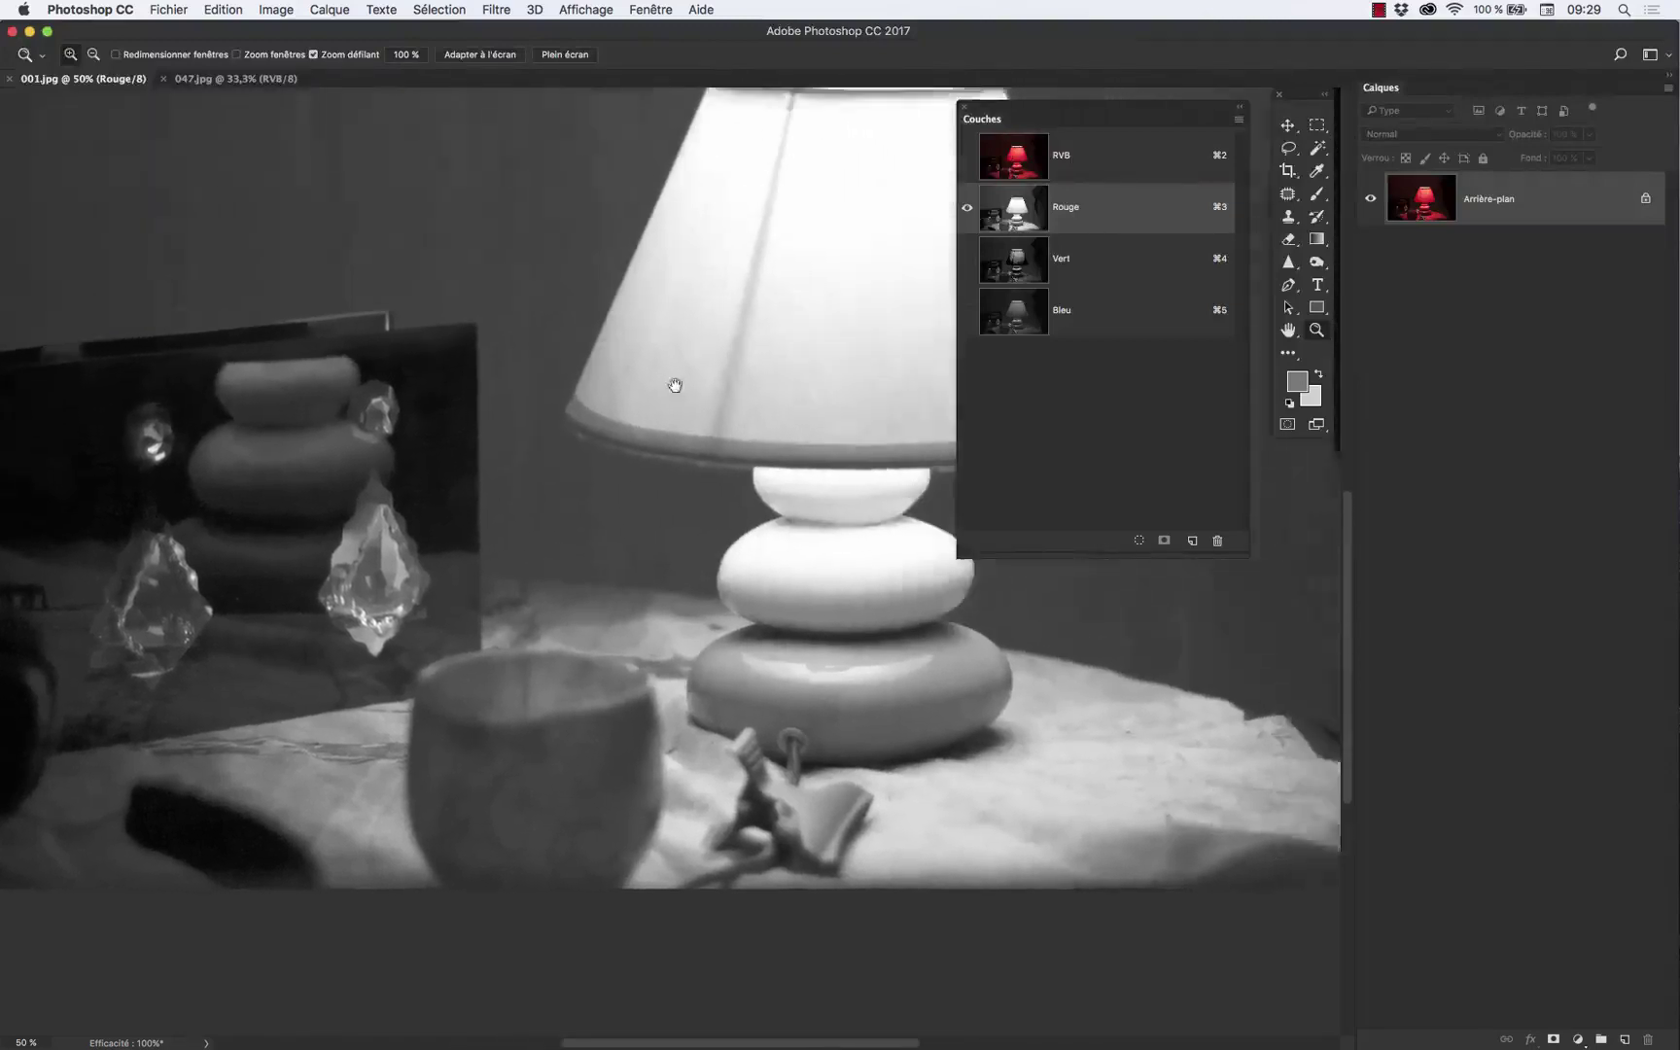
{"action": "scroll", "coordinate": [674, 385], "scroll_direction": "right", "scroll_amount": 5}
{"action": "scroll", "coordinate": [472, 507], "scroll_direction": "up", "scroll_amount": 3}
{"action": "scroll", "coordinate": [664, 349], "scroll_direction": "right", "scroll_amount": 2}
{"action": "scroll", "coordinate": [574, 394], "scroll_direction": "left", "scroll_amount": 4}
{"action": "scroll", "coordinate": [573, 393], "scroll_direction": "down", "scroll_amount": 3}
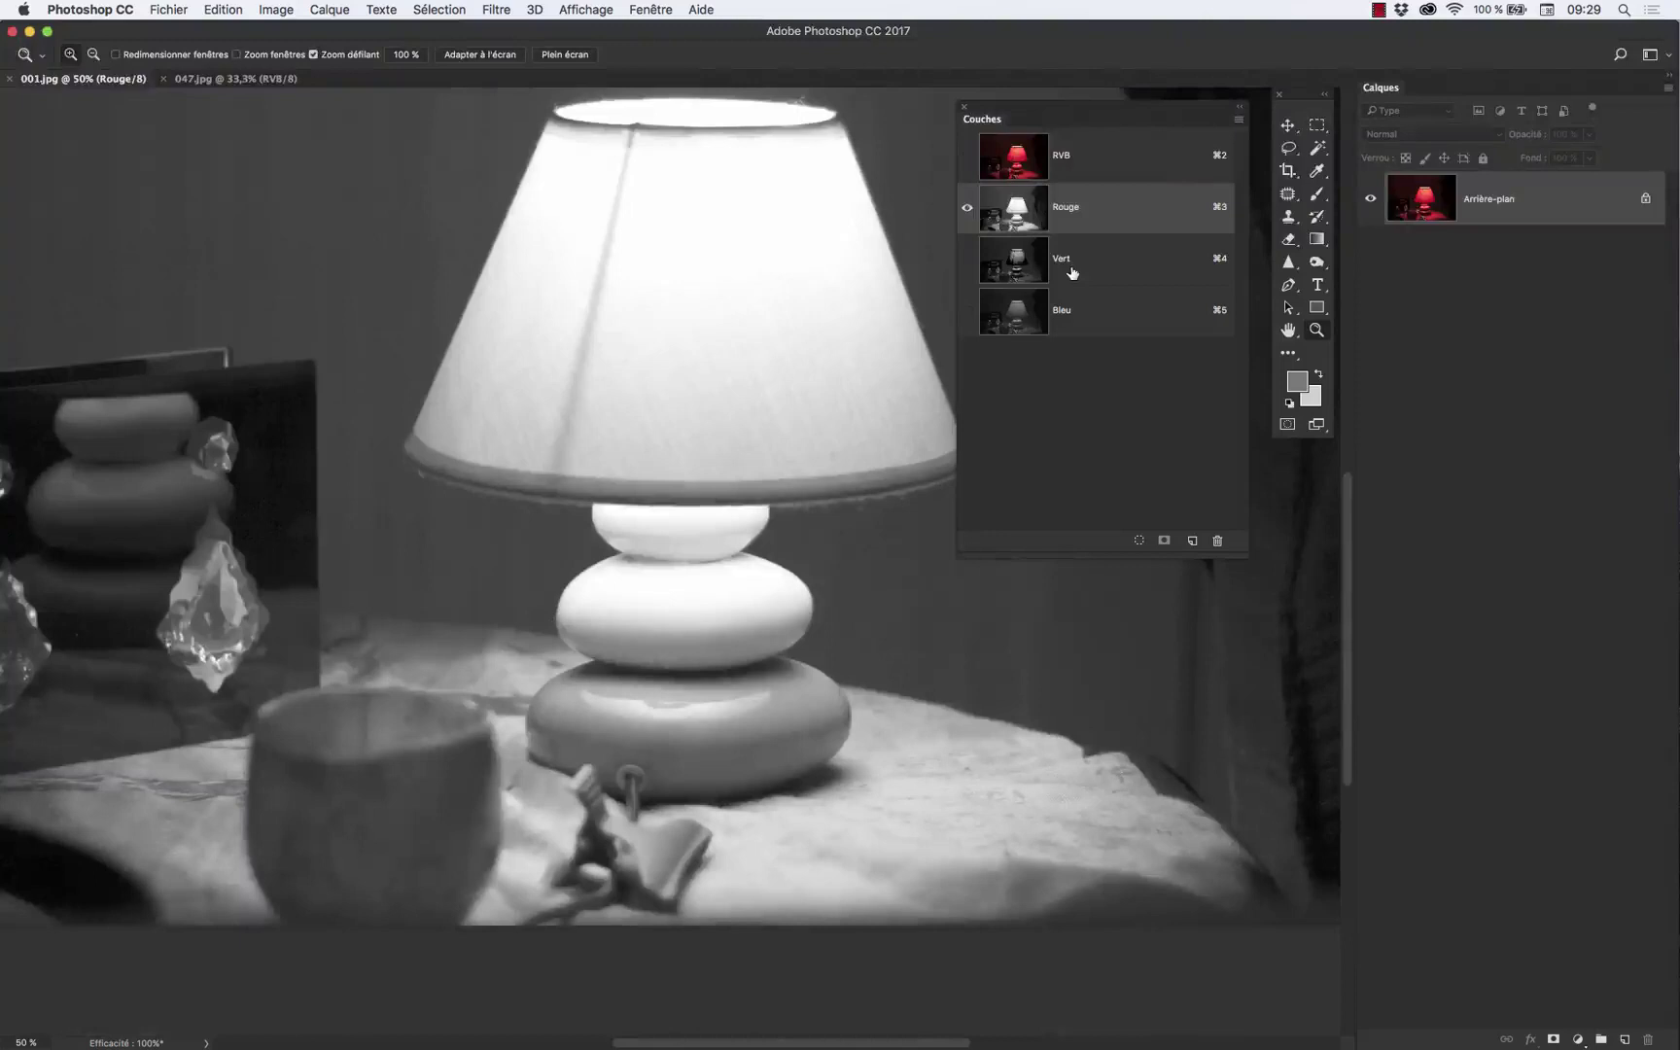
- Show the Vert channel alone in grayscale and pan across it
{"action": "left_click", "coordinate": [1012, 274]}
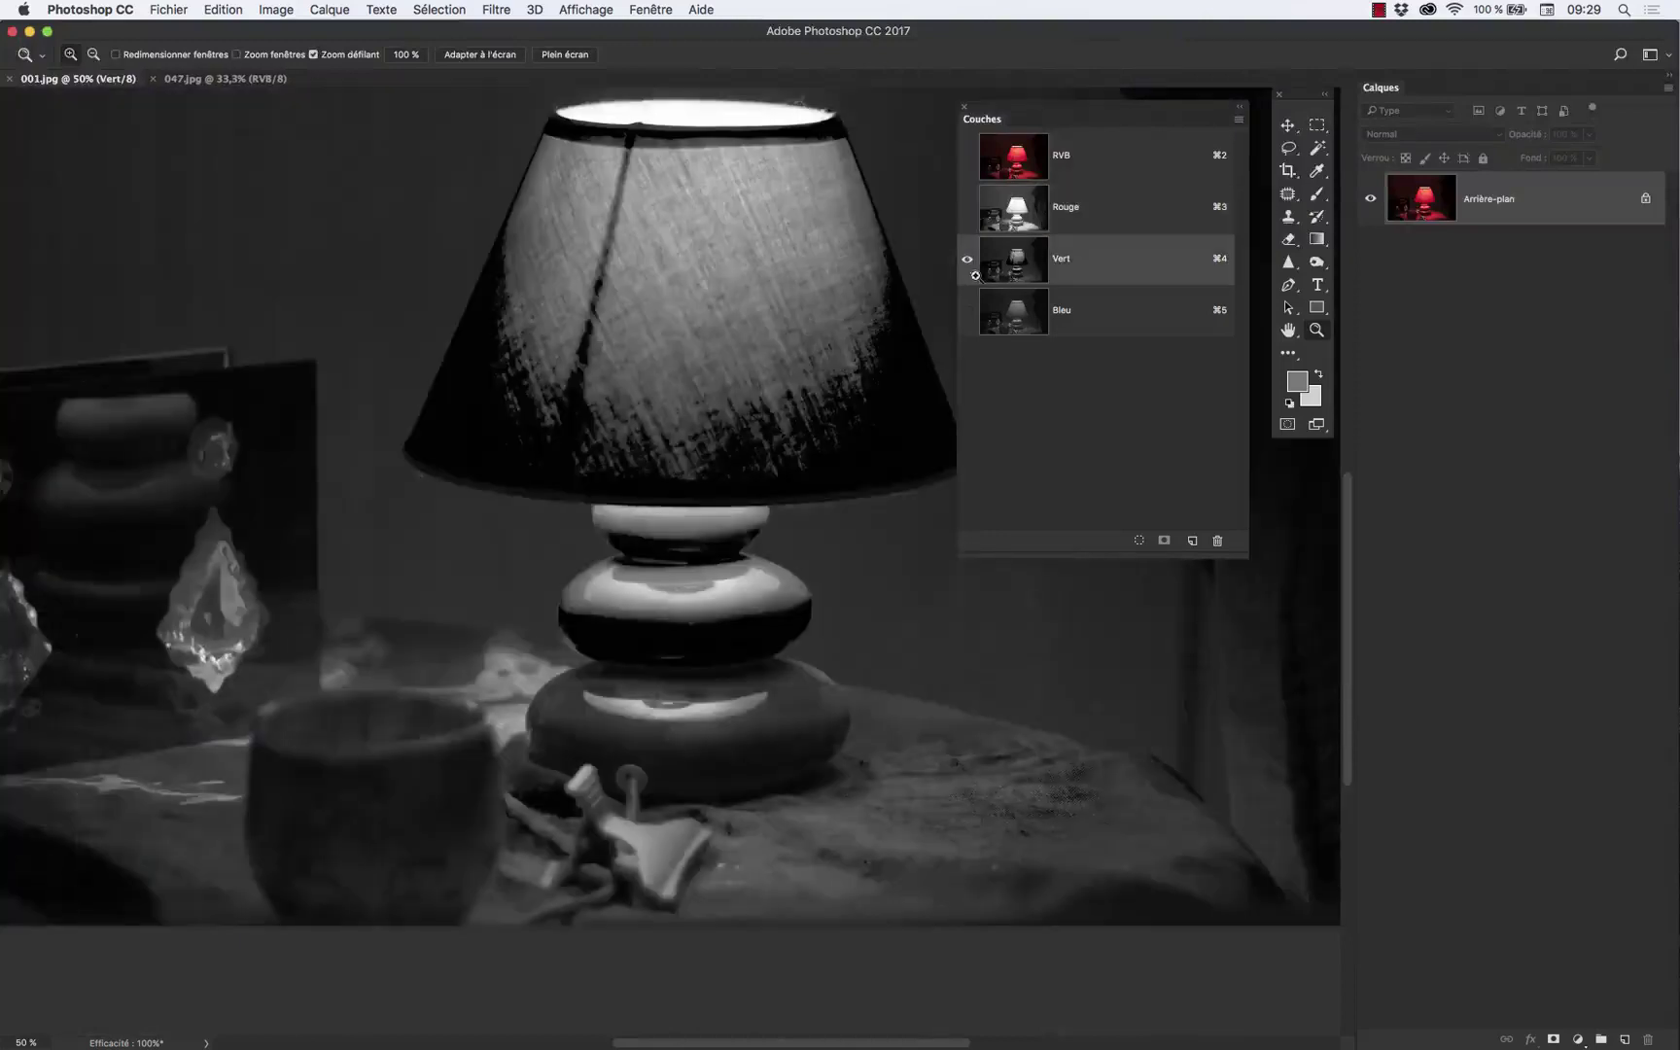
{"action": "left_click_drag", "start_coordinate": [741, 243], "coordinate": [716, 315]}
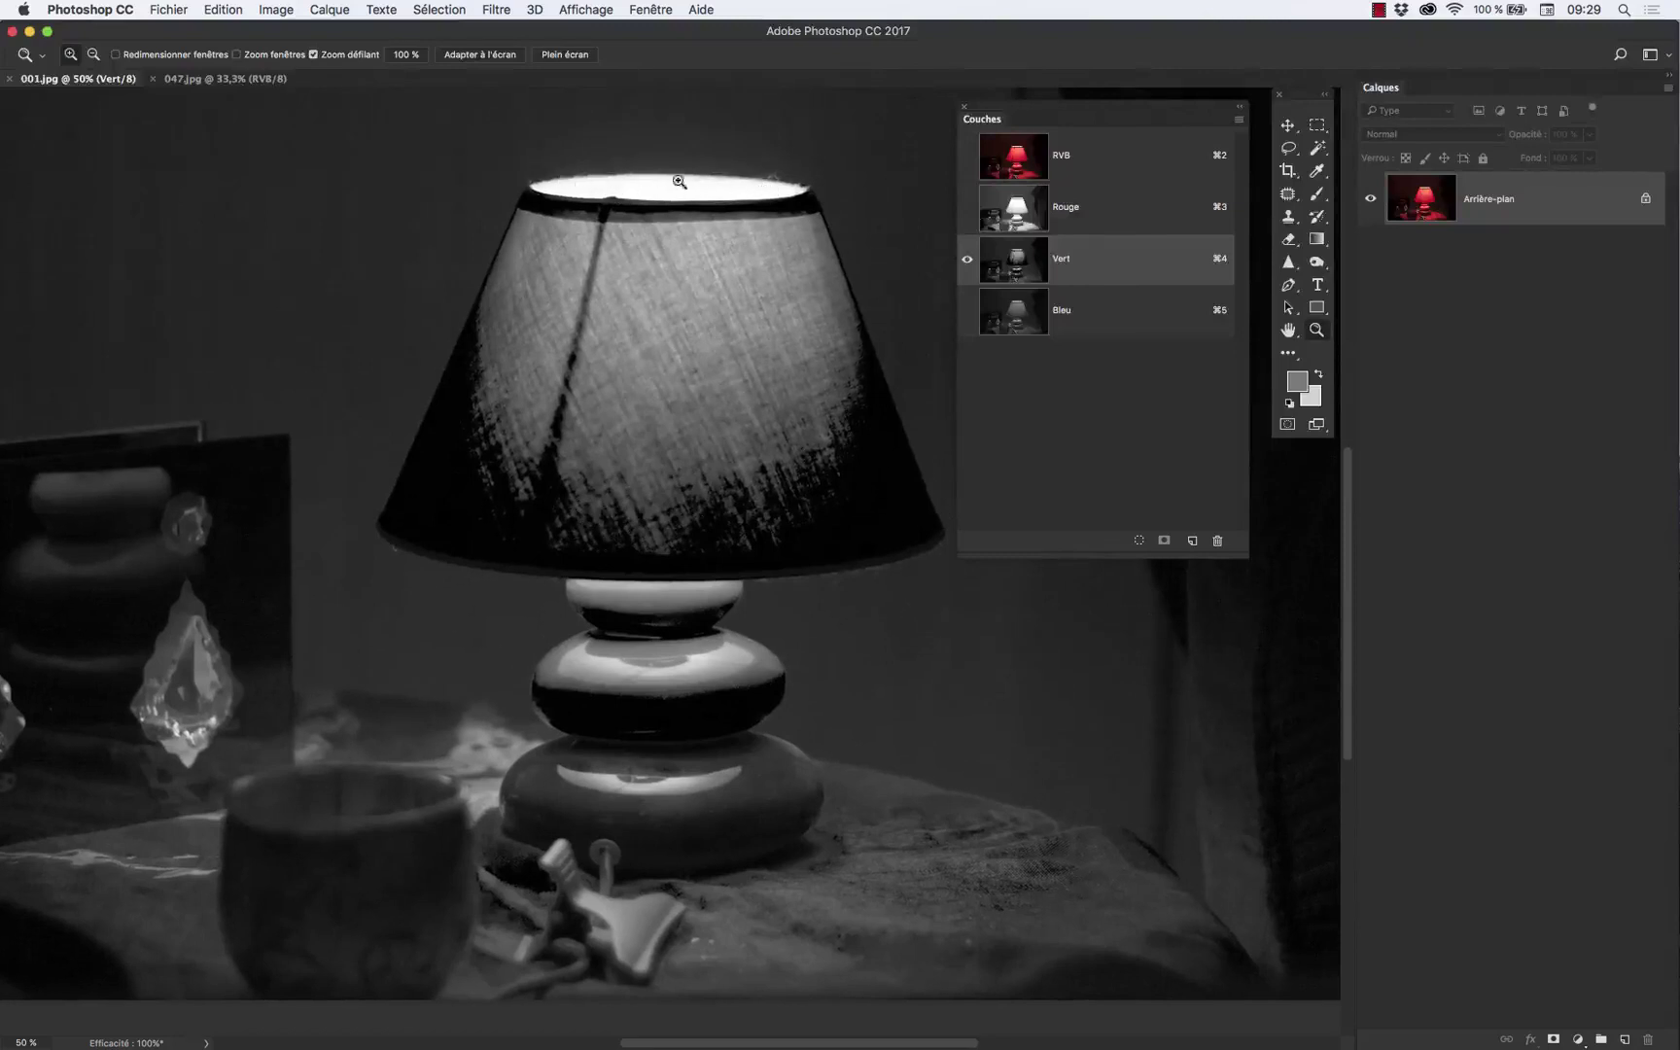
{"action": "scroll", "coordinate": [690, 750], "scroll_direction": "down", "scroll_amount": 5}
{"action": "scroll", "coordinate": [690, 750], "scroll_direction": "left", "scroll_amount": 5}
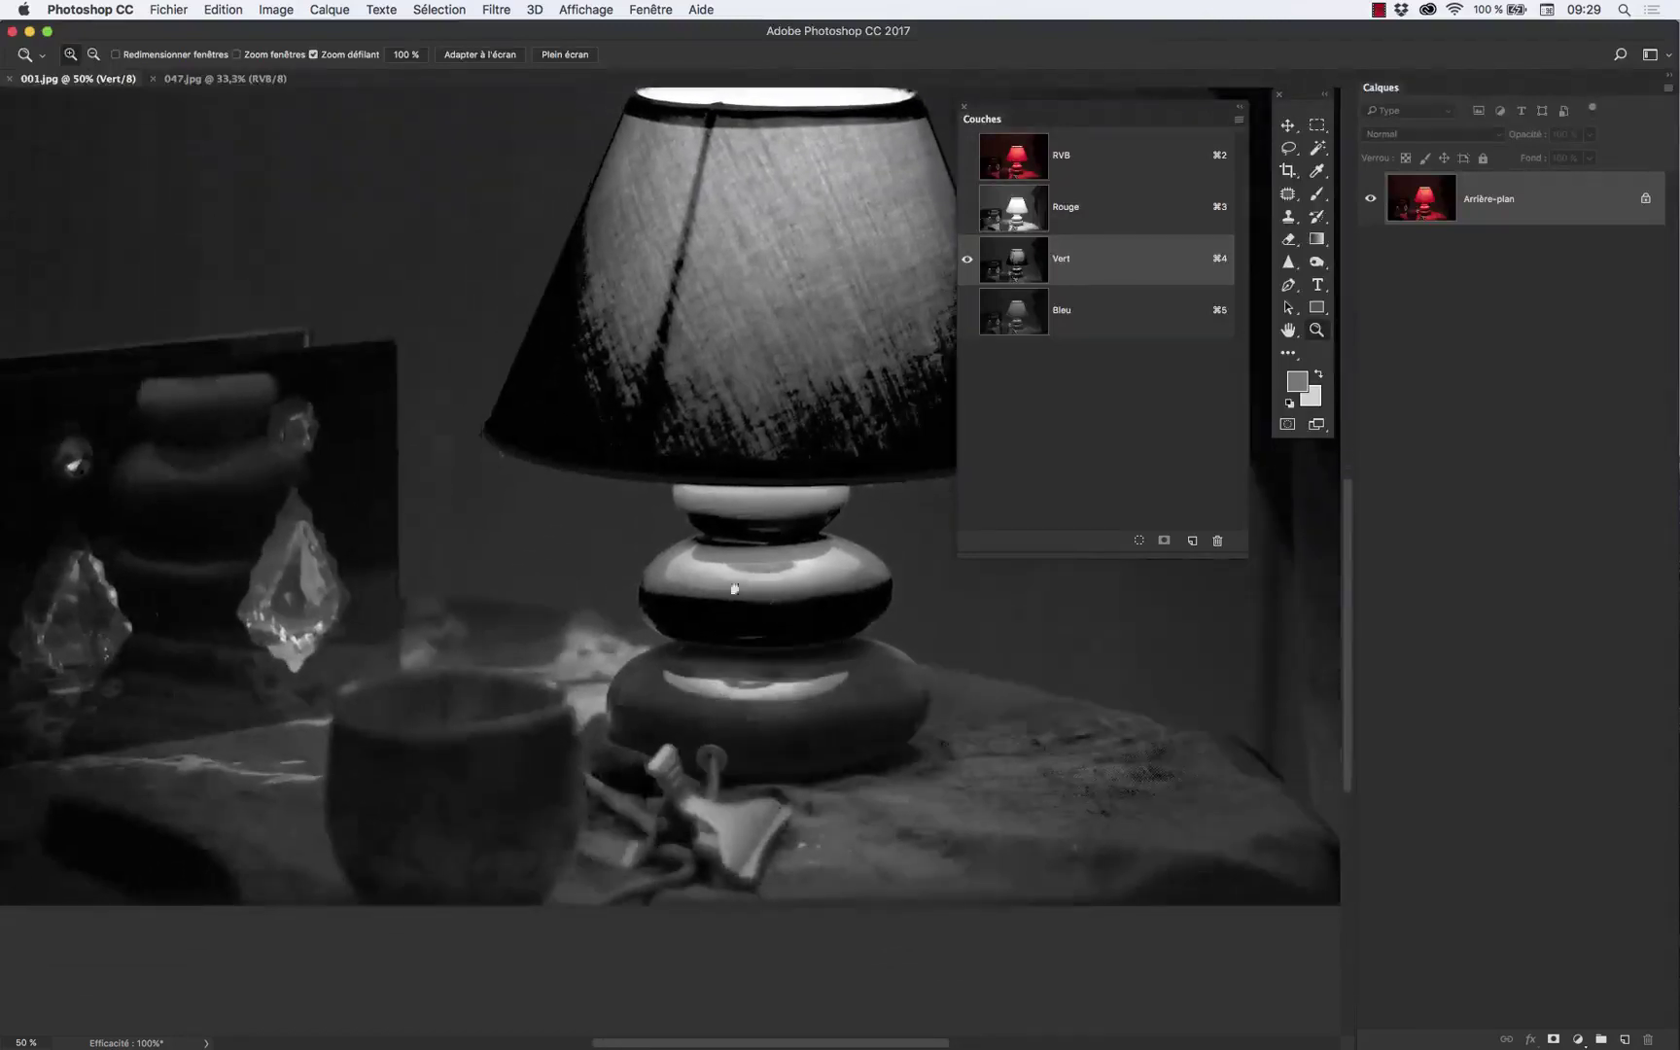
- Show the Bleu channel, zoom to 200% on the shade's top rim, then return to RVB
{"action": "left_click", "coordinate": [1039, 319]}
{"action": "left_click_drag", "start_coordinate": [750, 243], "coordinate": [581, 537]}
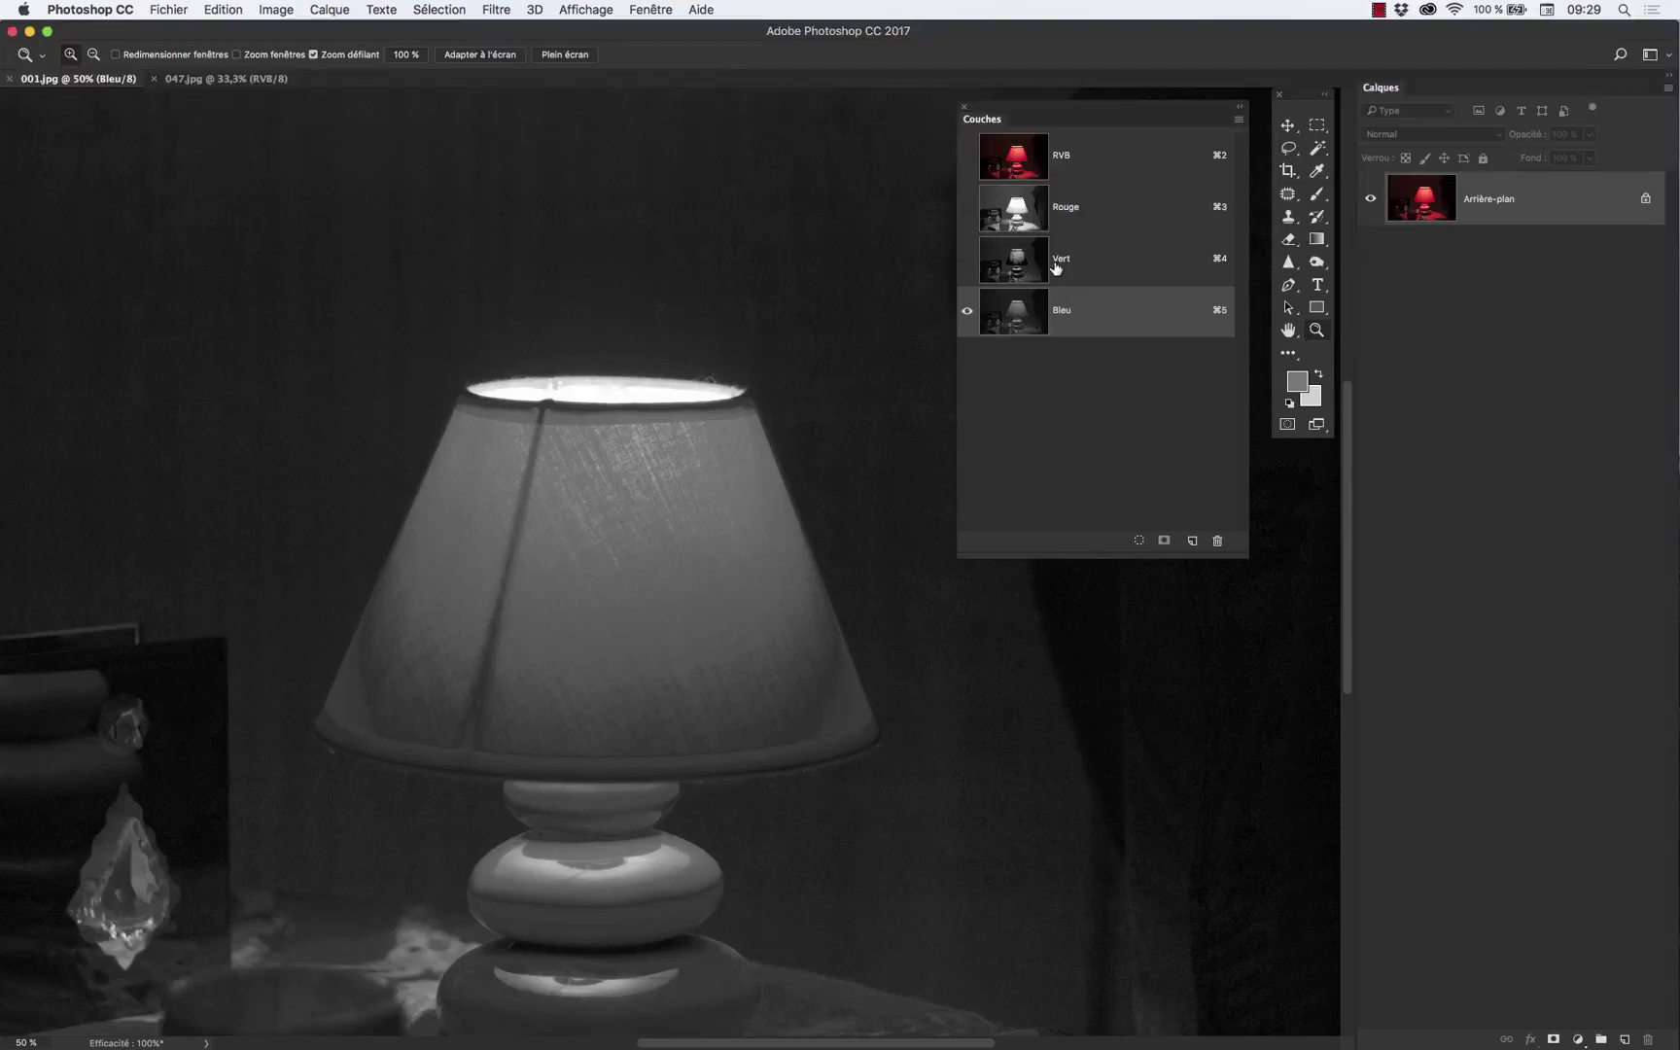
{"action": "left_click", "coordinate": [594, 391]}
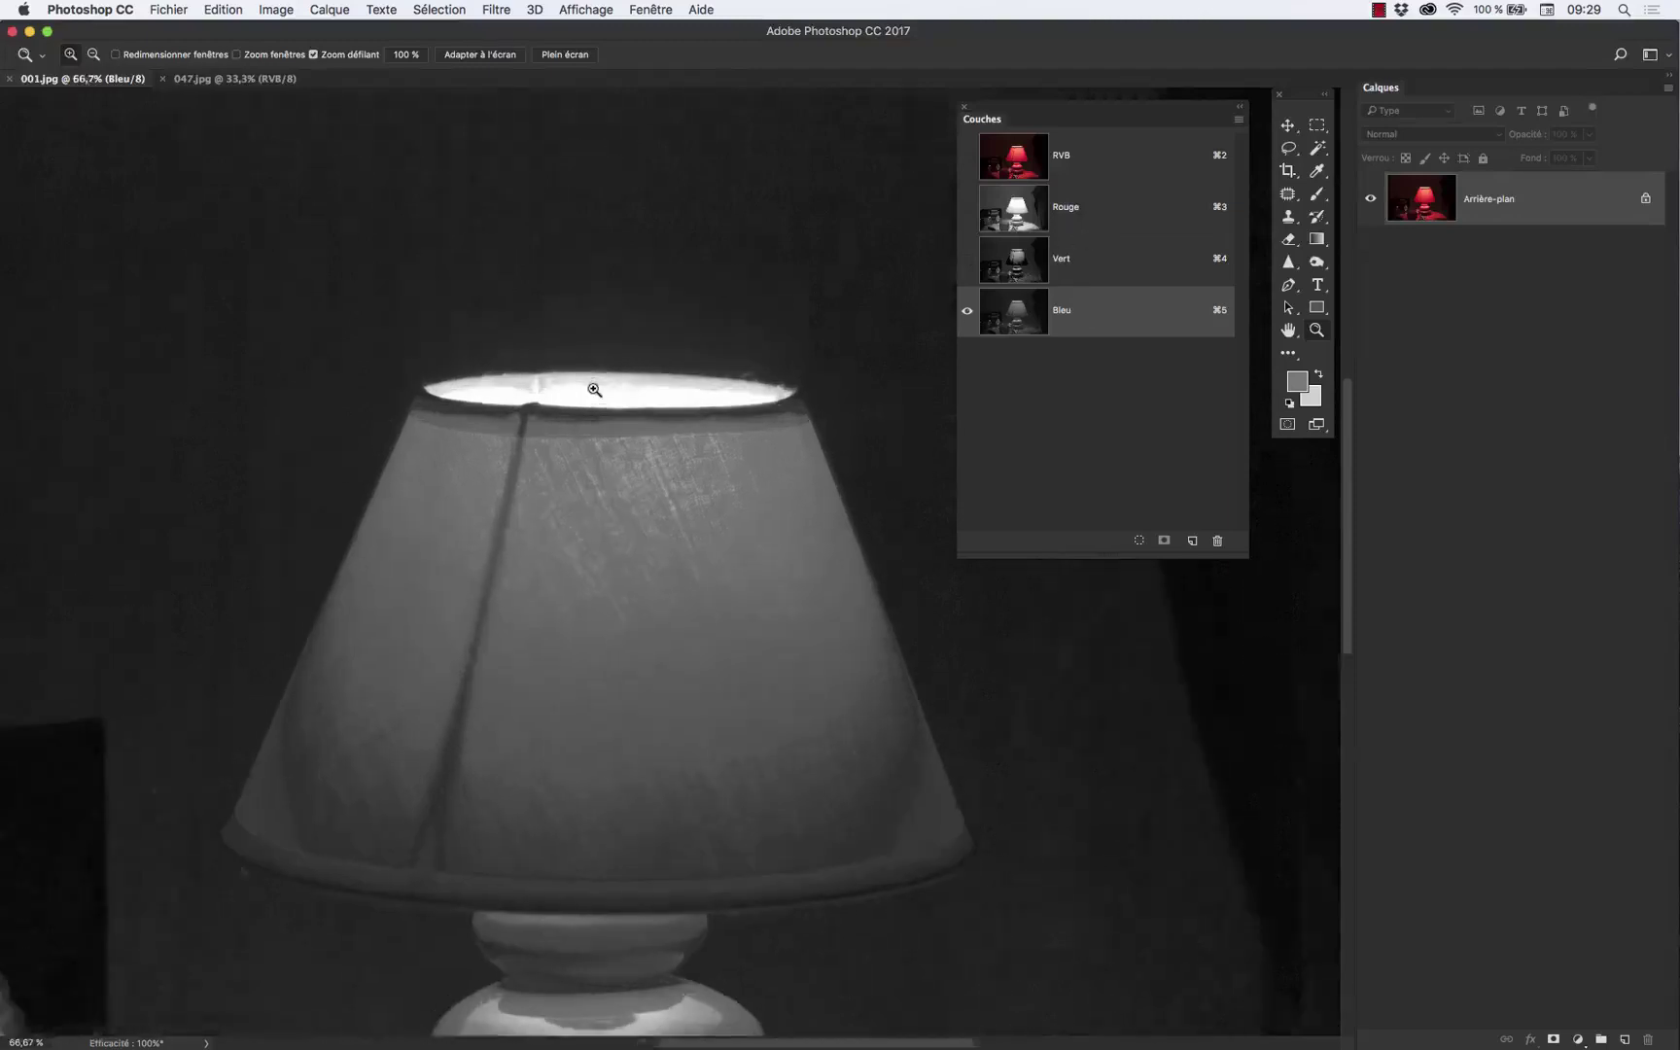
{"action": "left_click", "coordinate": [1023, 153]}
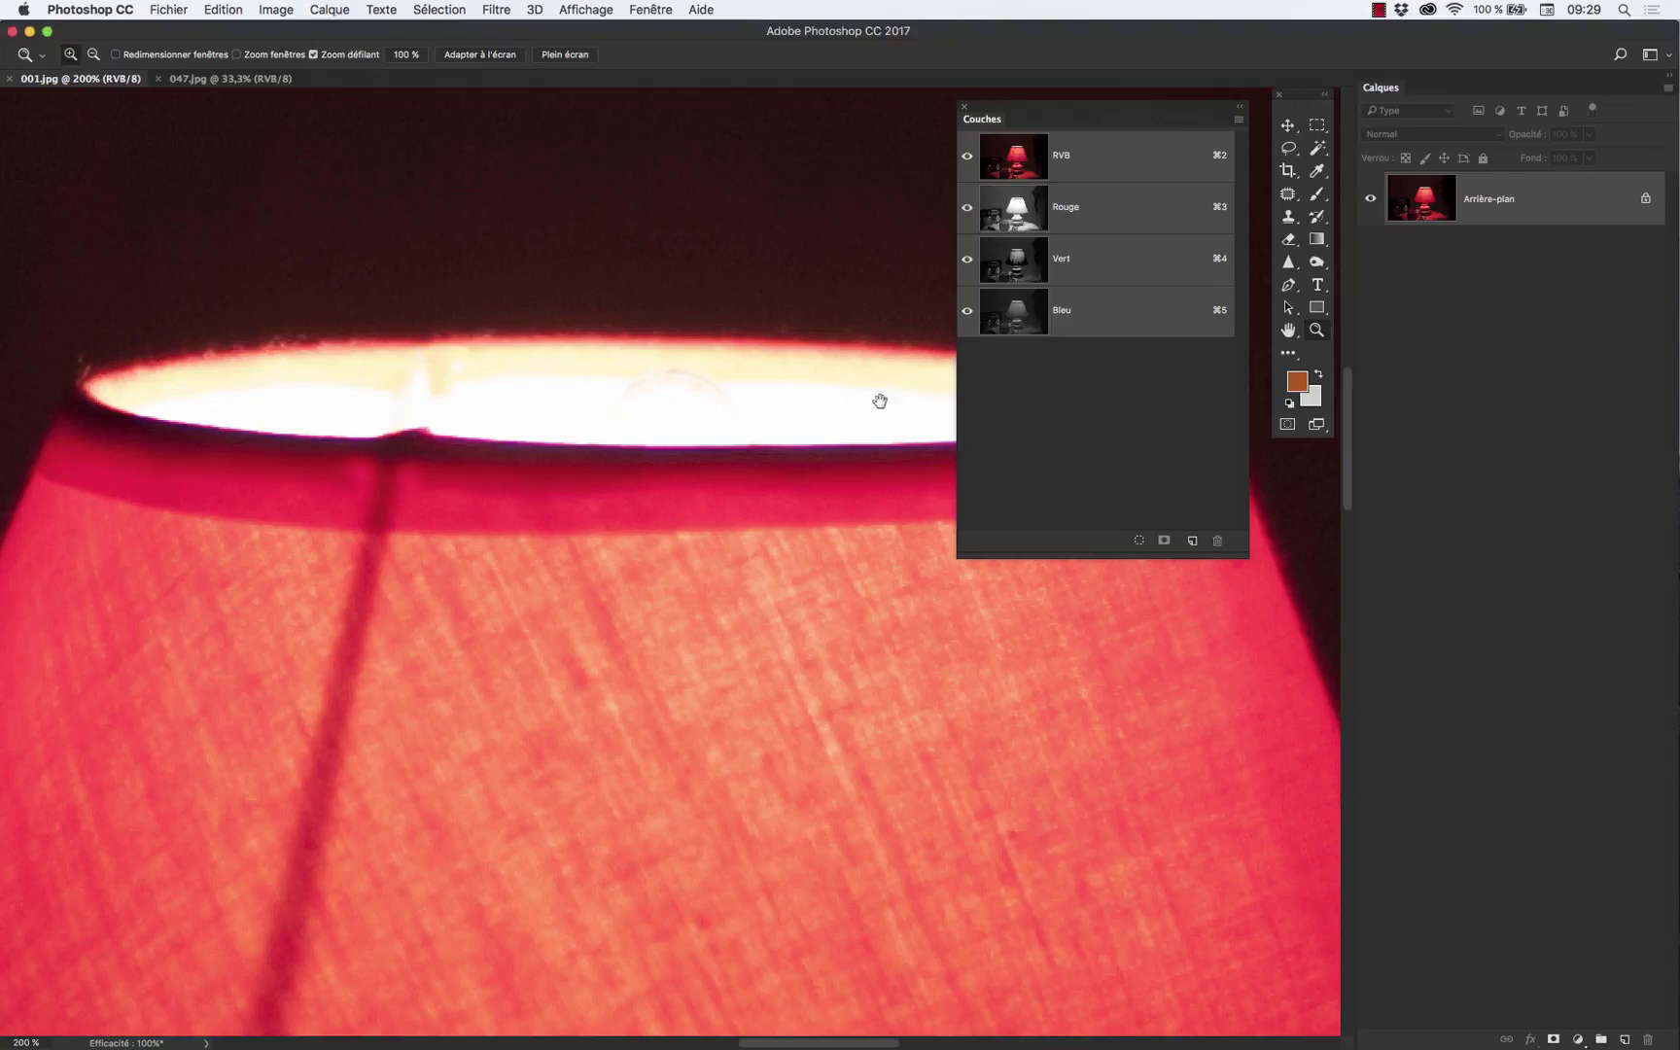
- Zoom out to 50% on the whole lamp and display only the Rouge channel
{"action": "left_click_drag", "start_coordinate": [874, 402], "coordinate": [723, 337]}
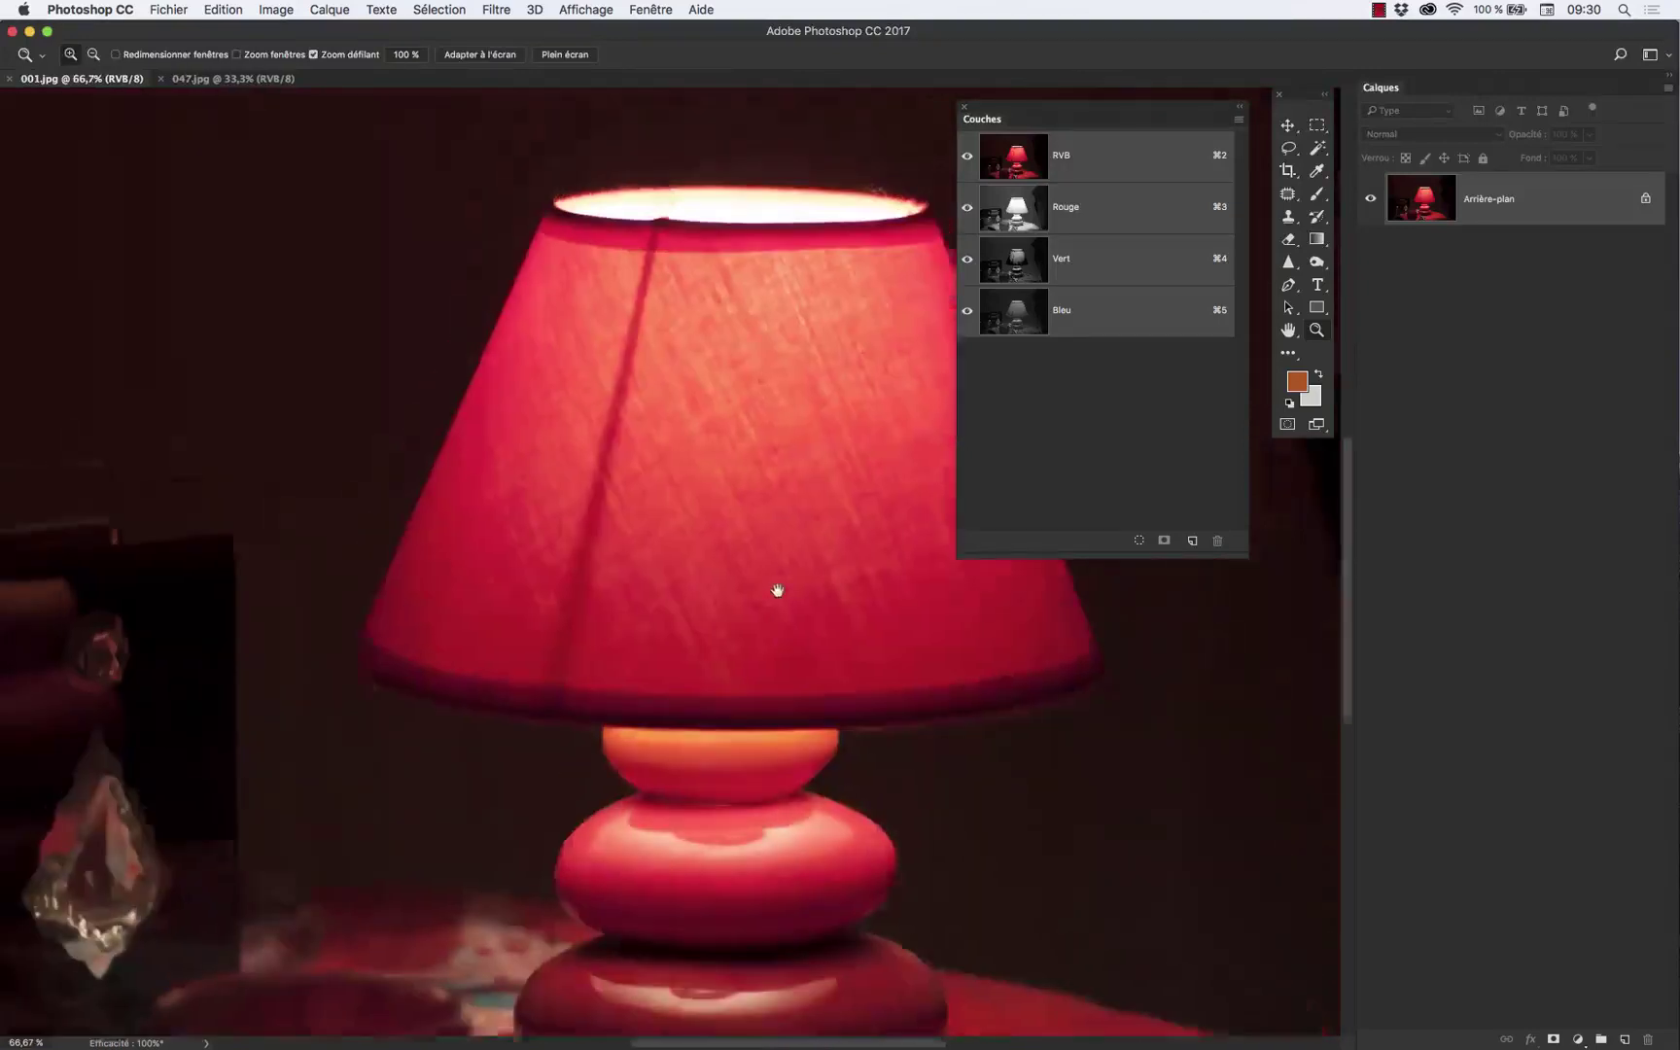
{"action": "left_click", "coordinate": [777, 589], "text": "alt"}
{"action": "left_click", "coordinate": [783, 637], "text": "alt"}
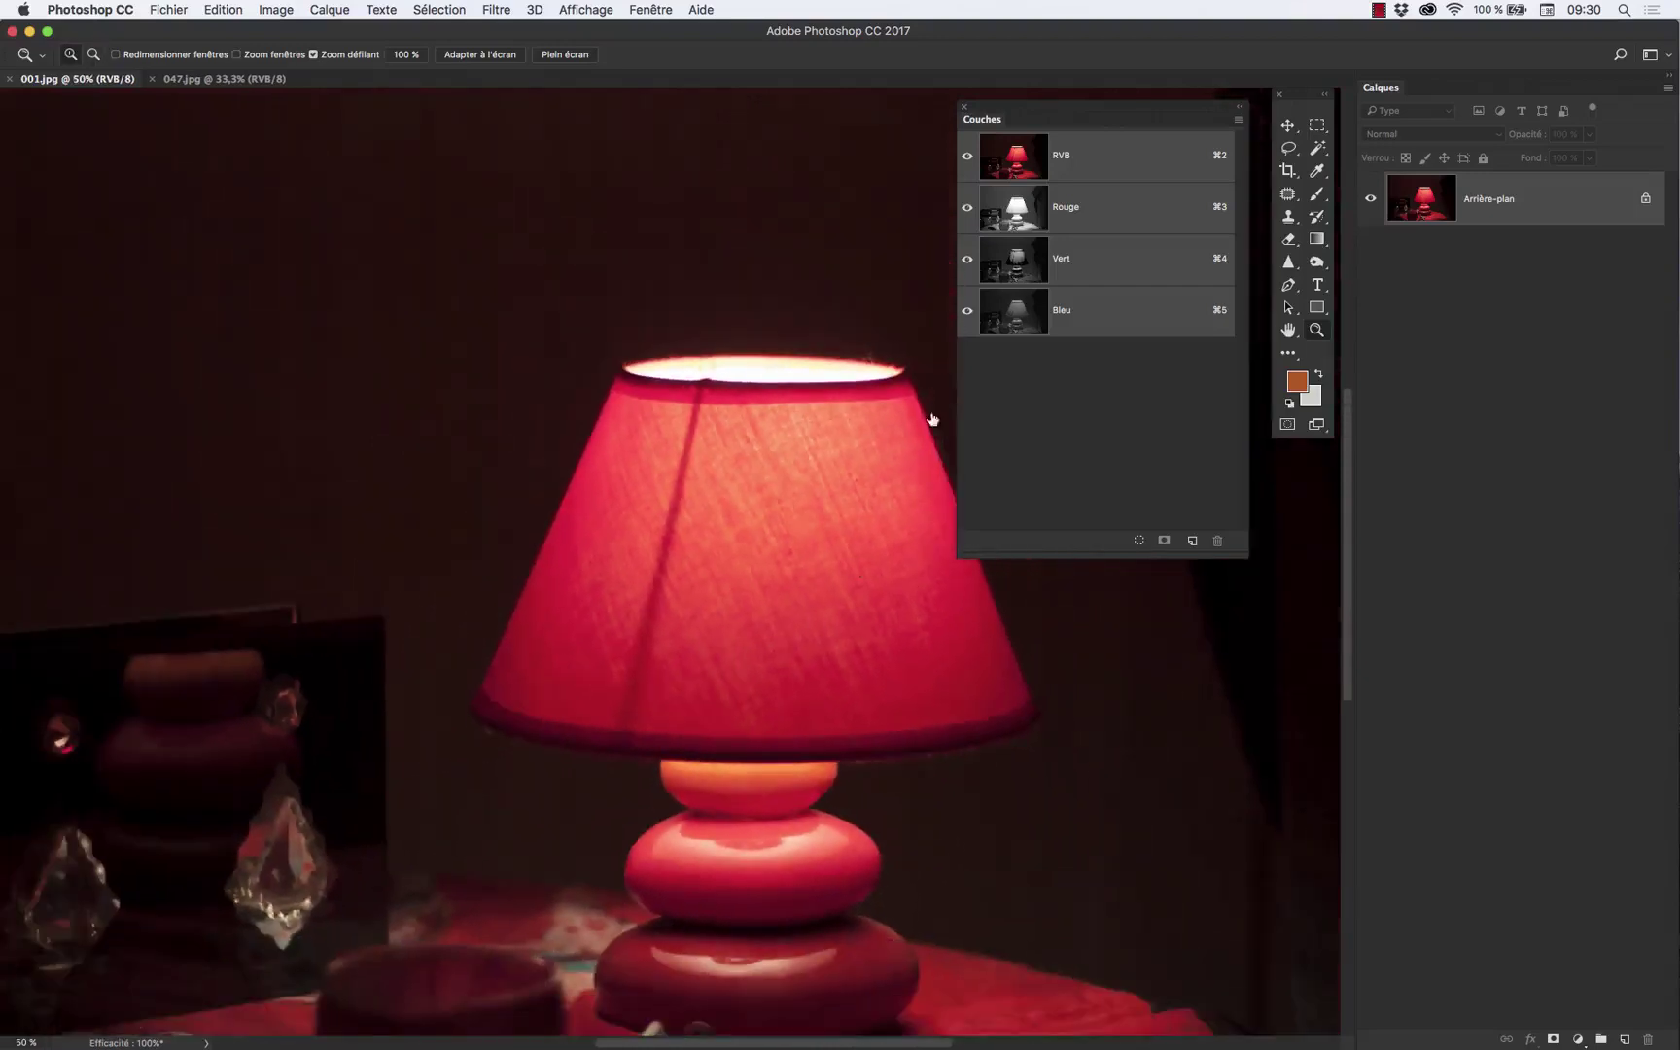
{"action": "left_click", "coordinate": [1014, 221]}
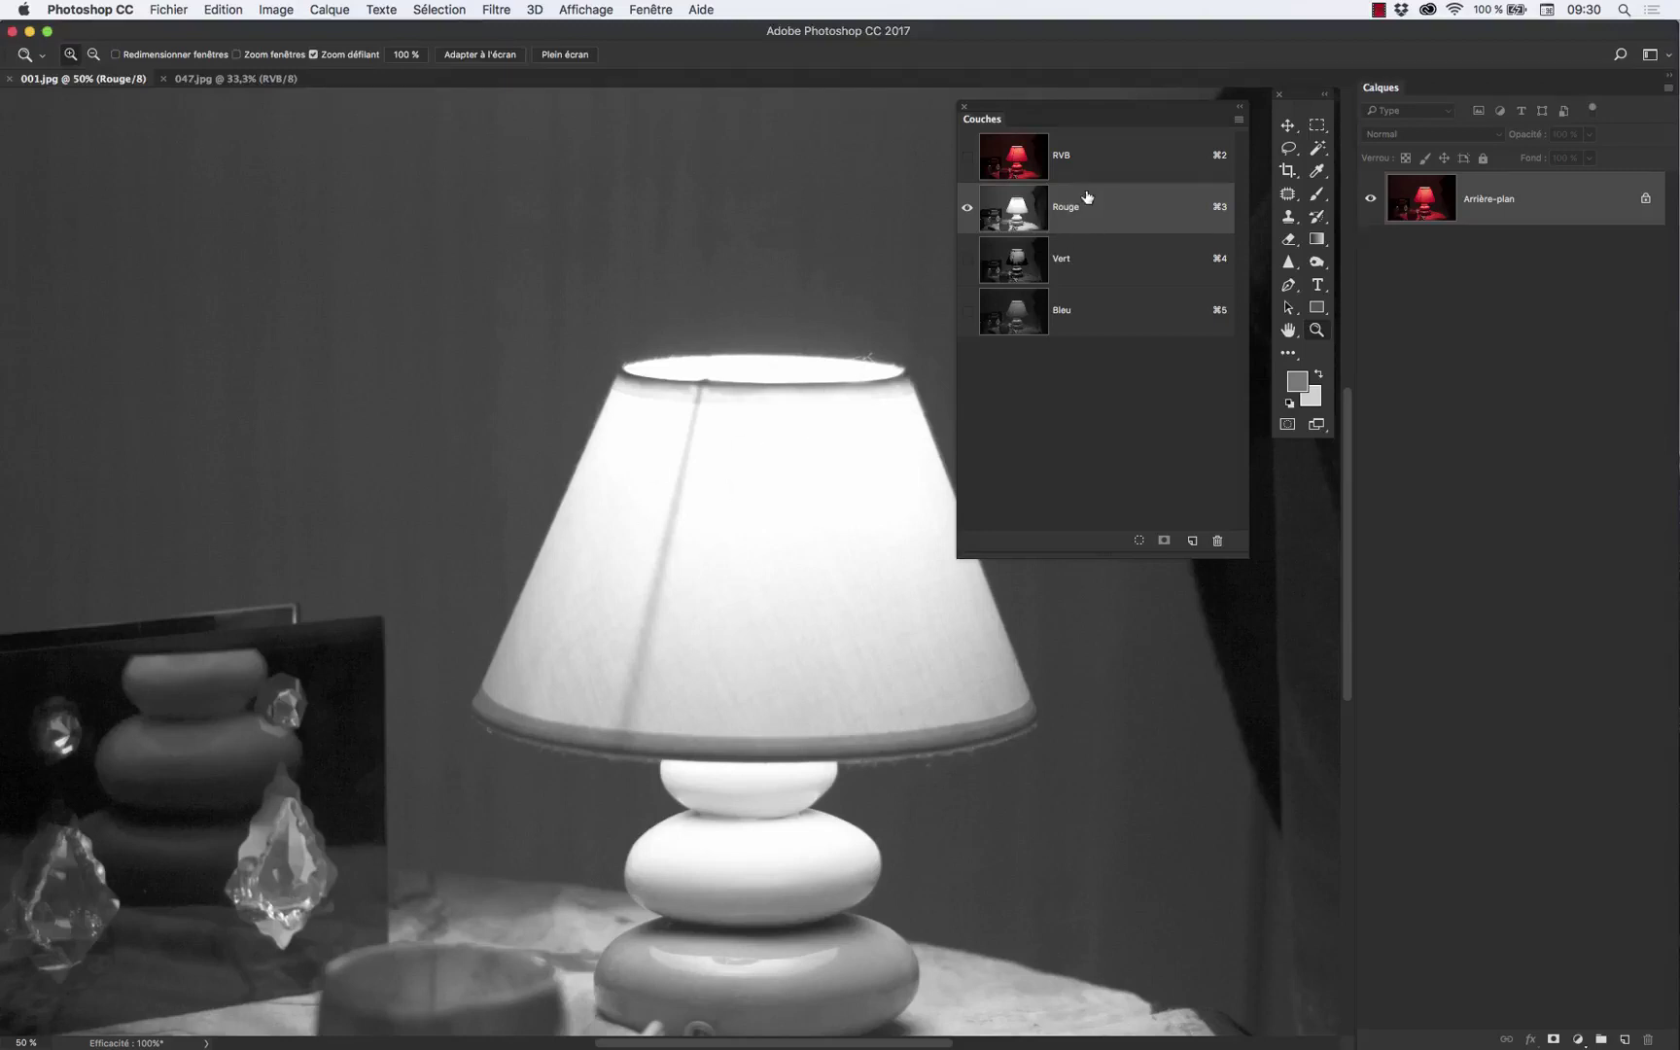
- Cycle through the Vert, Bleu and Rouge channels, then return to the RVB composite
{"action": "scroll", "coordinate": [900, 749], "scroll_direction": "right", "scroll_amount": 10}
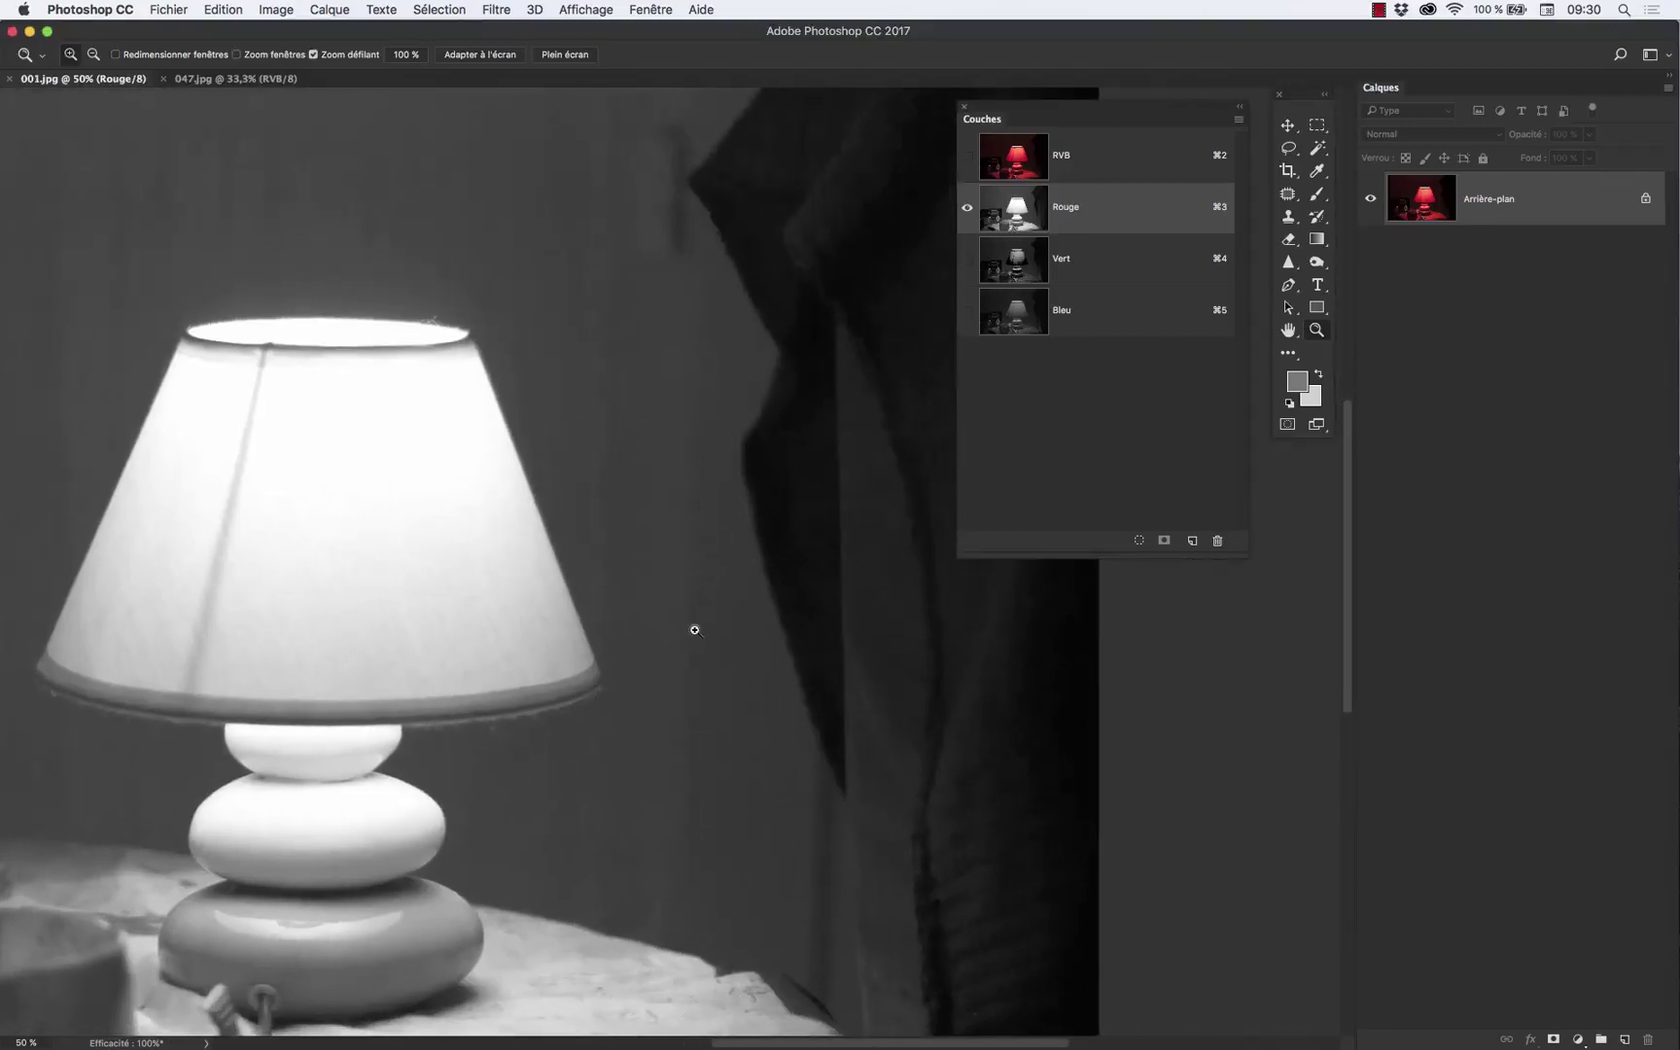
{"action": "left_click", "coordinate": [1016, 257]}
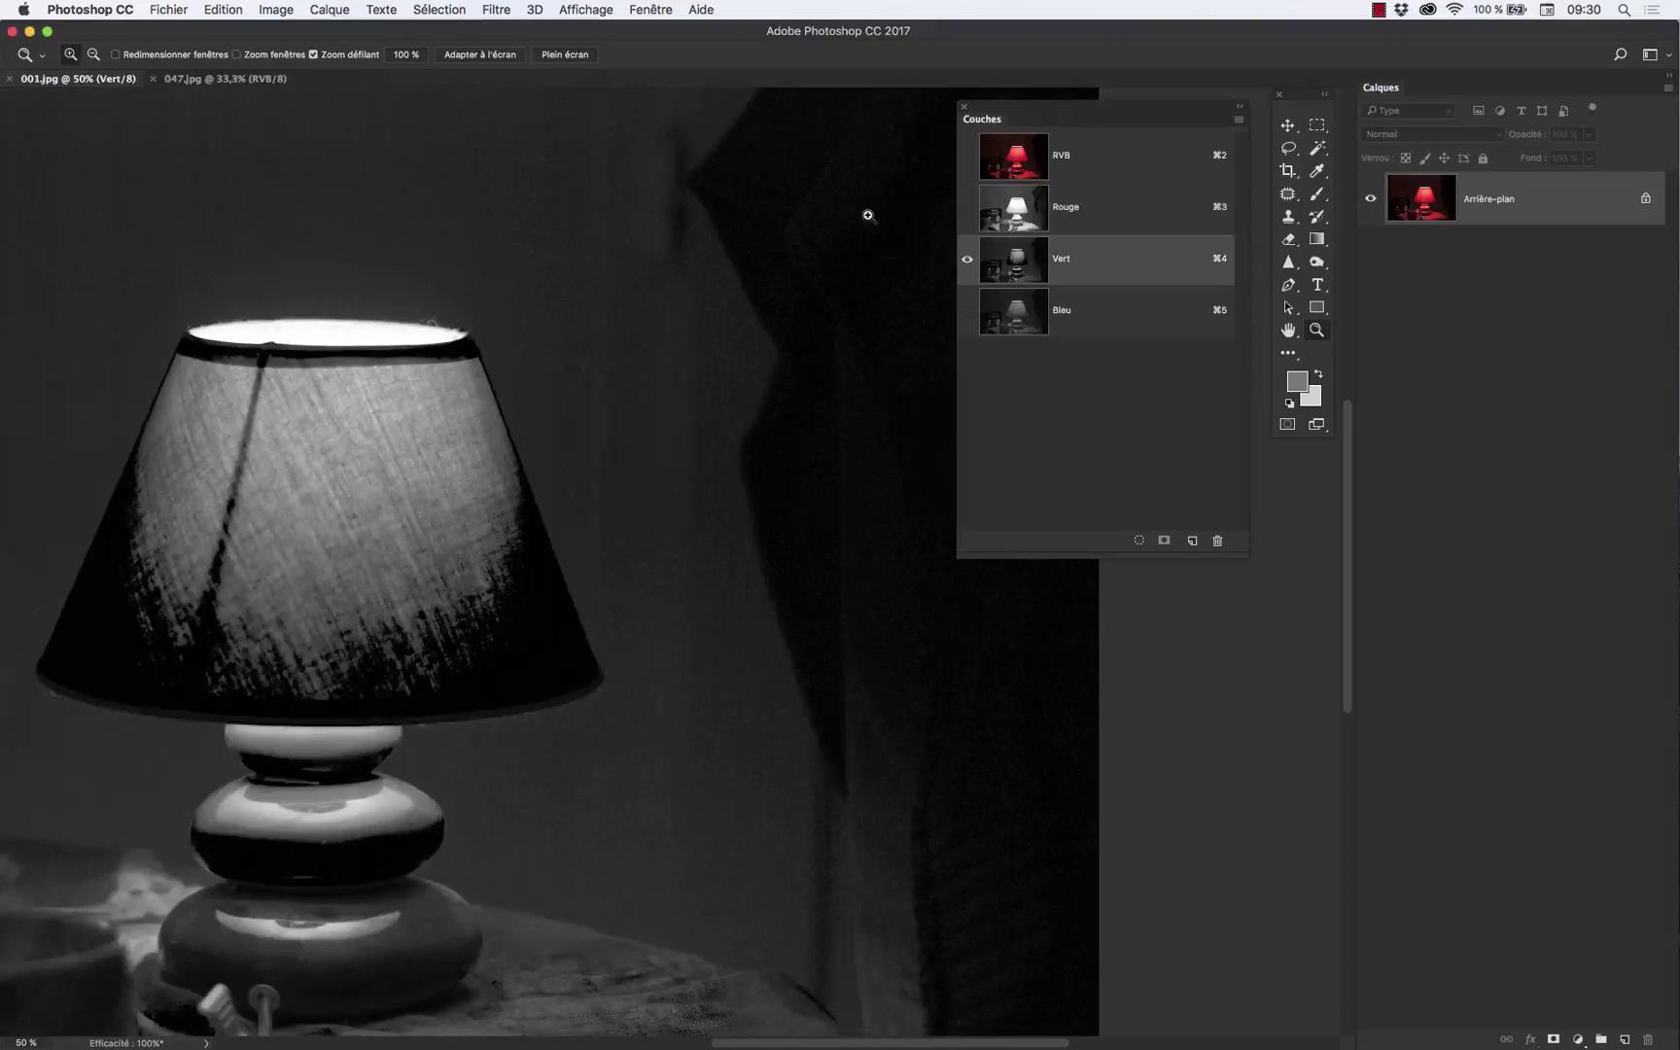
{"action": "left_click", "coordinate": [1010, 311]}
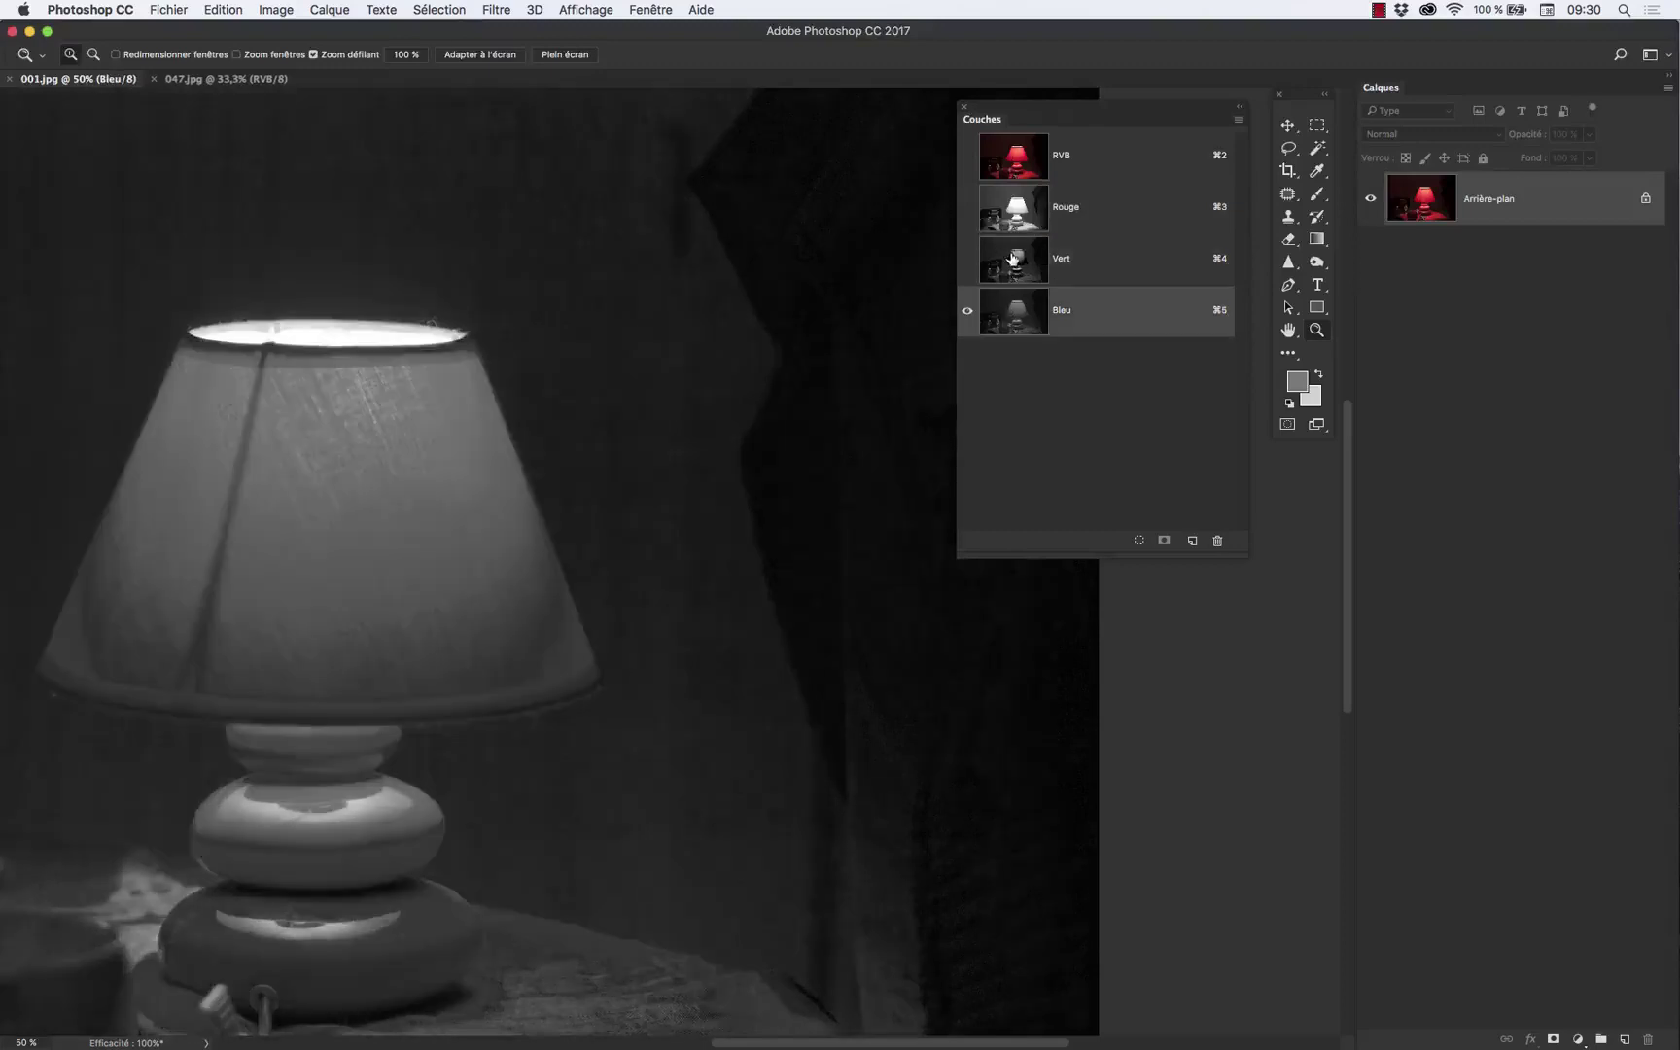
{"action": "left_click", "coordinate": [1015, 207]}
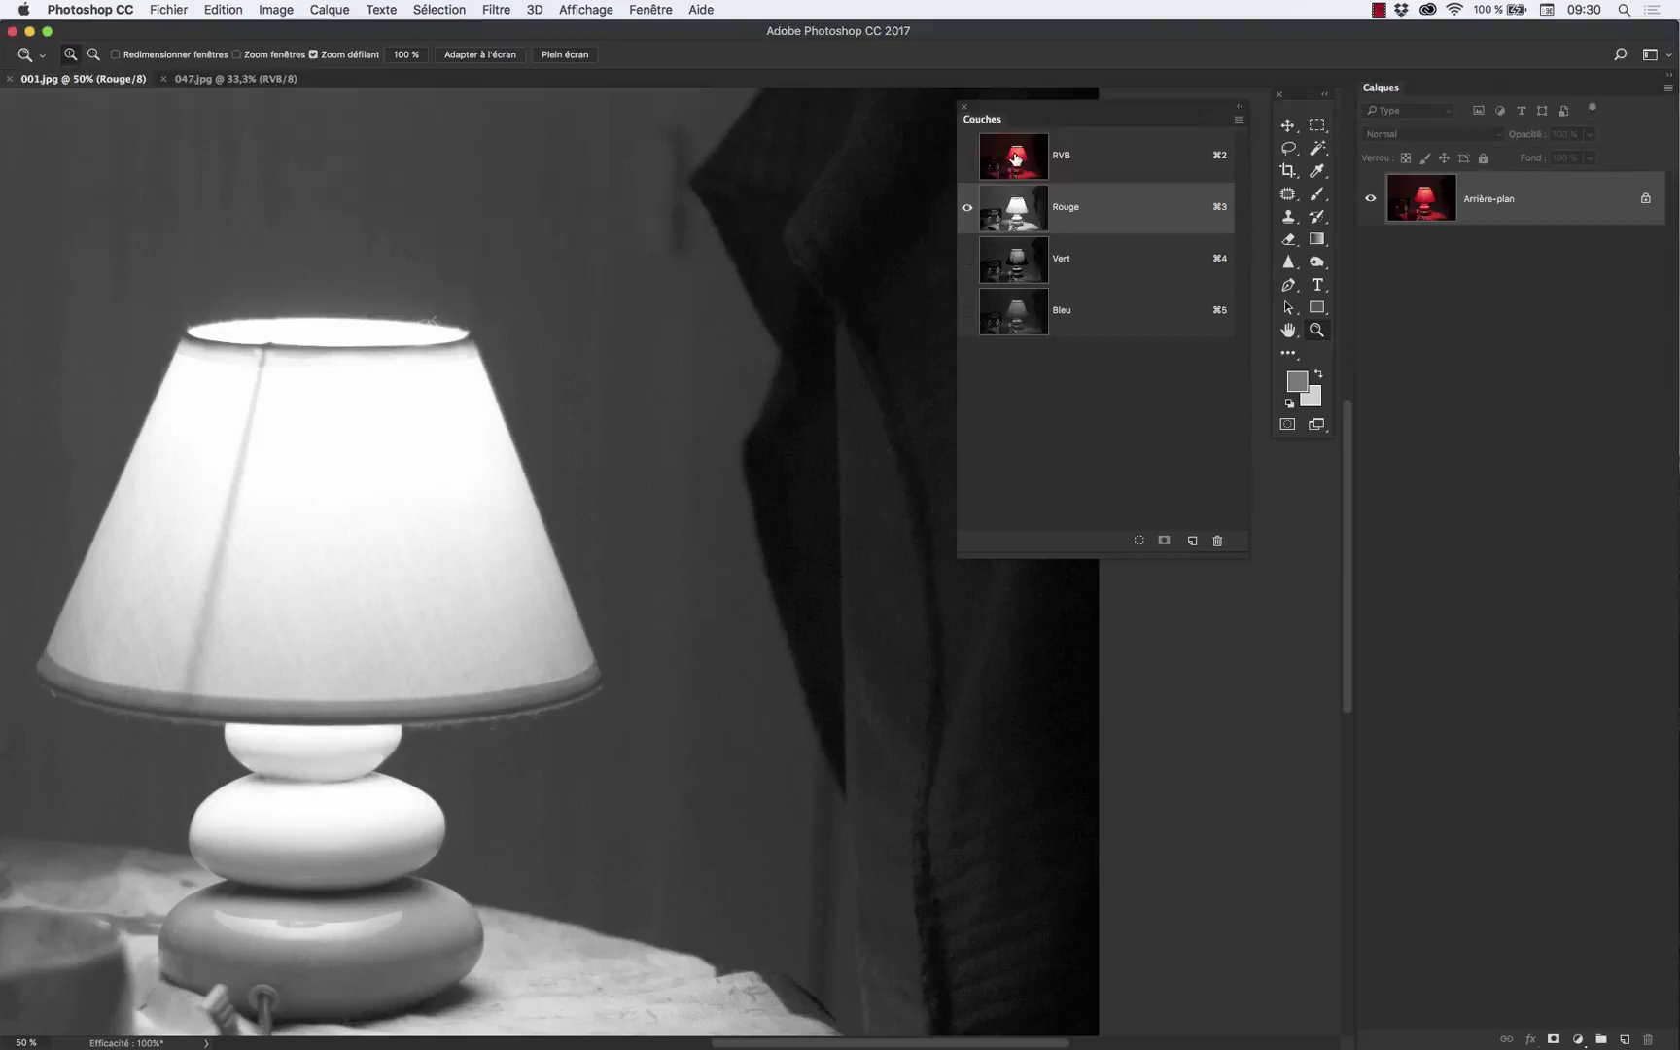
{"action": "left_click", "coordinate": [1016, 157]}
- Pan the view so the lamp photo is re-centred and fills the window
{"action": "scroll", "coordinate": [573, 389], "scroll_direction": "right", "scroll_amount": 5}
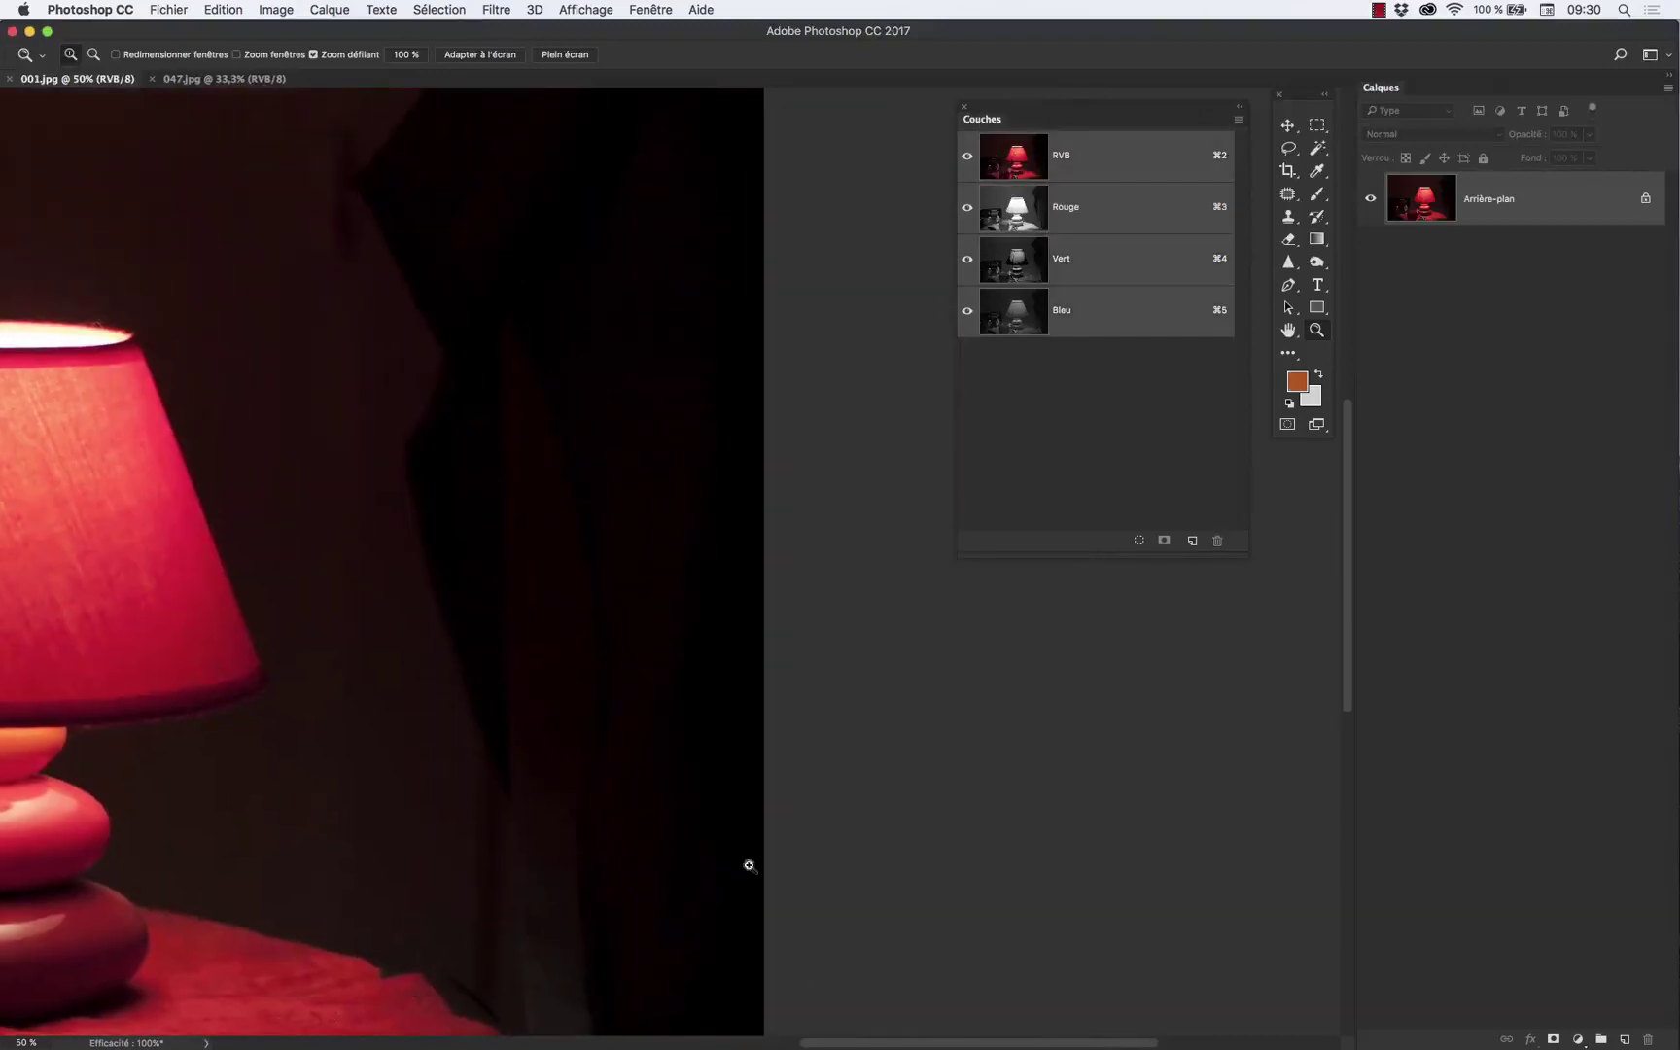
{"action": "left_click_drag", "start_coordinate": [660, 379], "coordinate": [636, 917]}
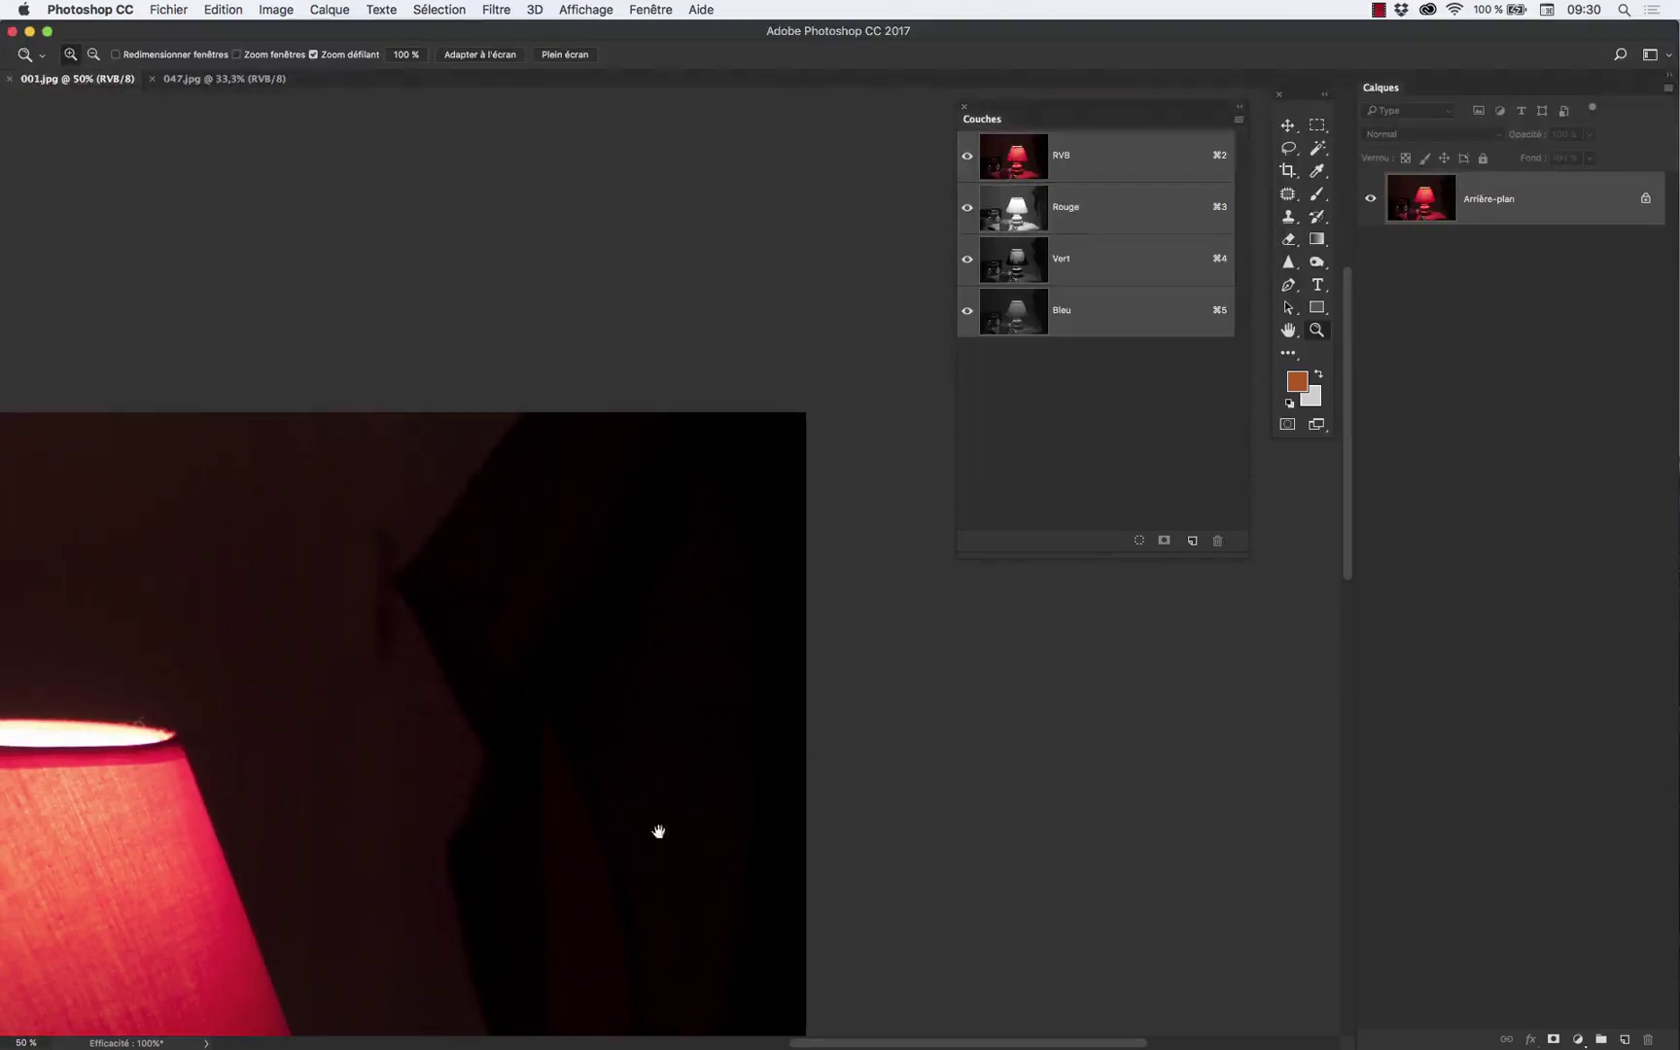
{"action": "left_click_drag", "start_coordinate": [659, 831], "coordinate": [1267, 37]}
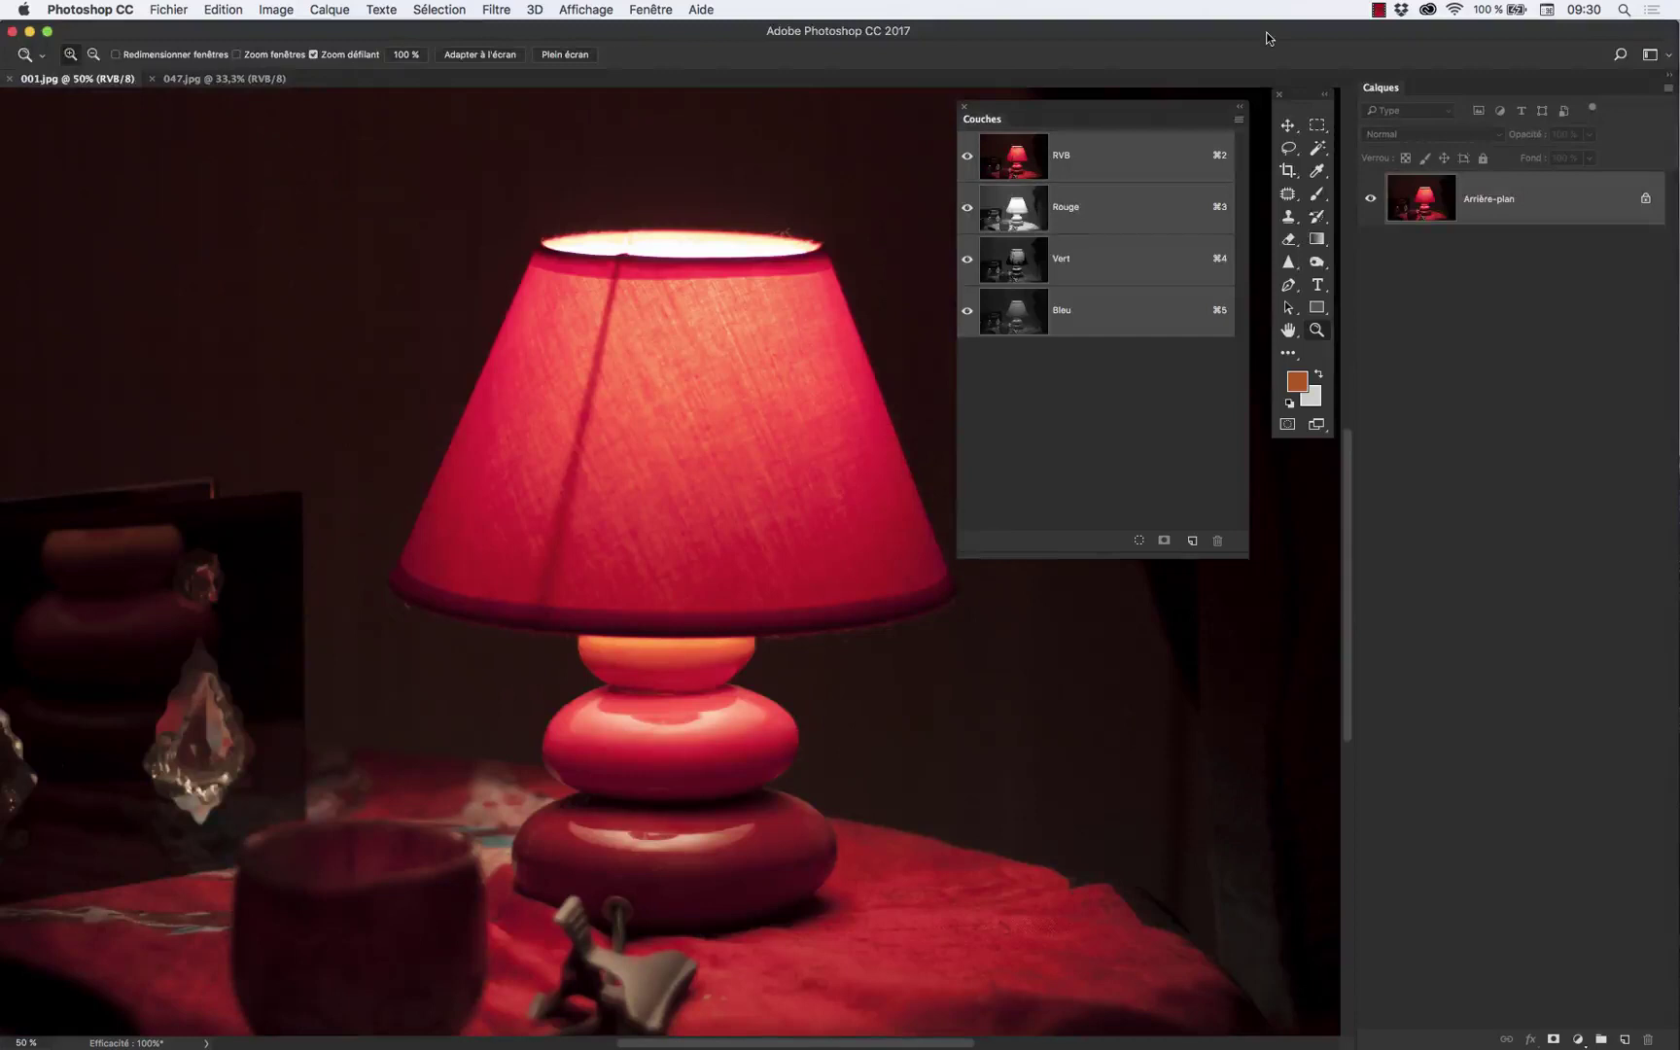